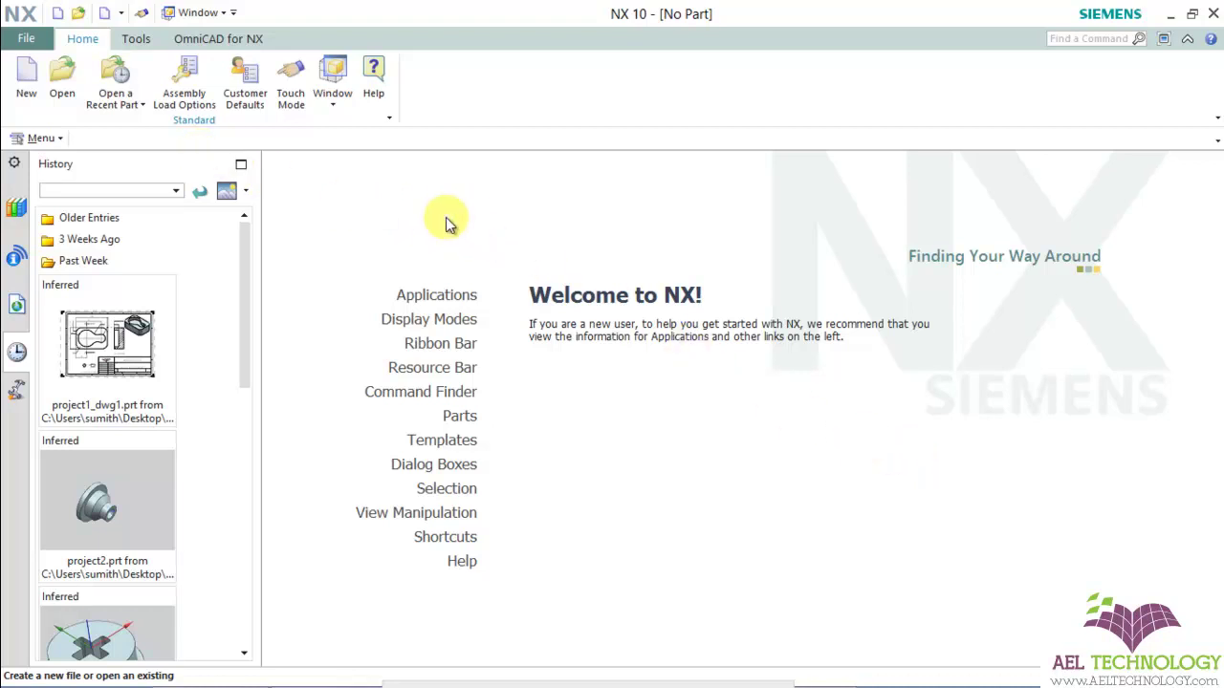
Create a new part sheet_metal_model1.prt from the Sheet Metal template
click(31, 89)
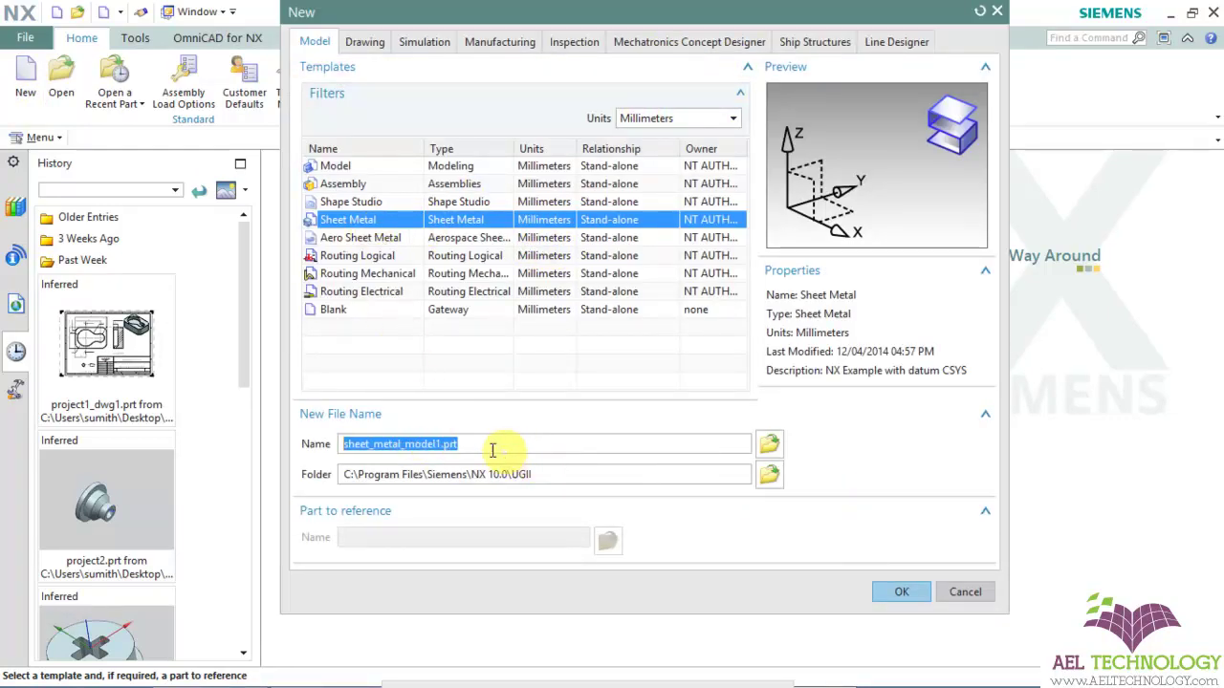
click(890, 590)
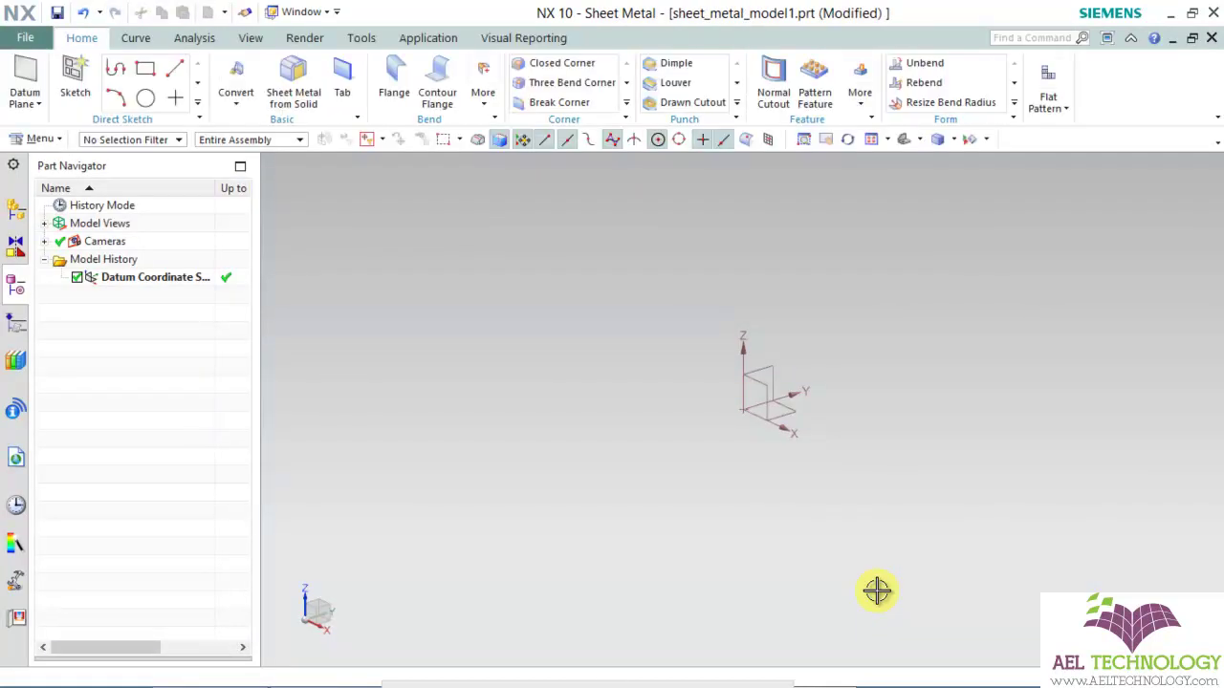
Show Sheet Metal Preferences to review the 3.0 mm thickness, bend radius and relief defaults
click(29, 40)
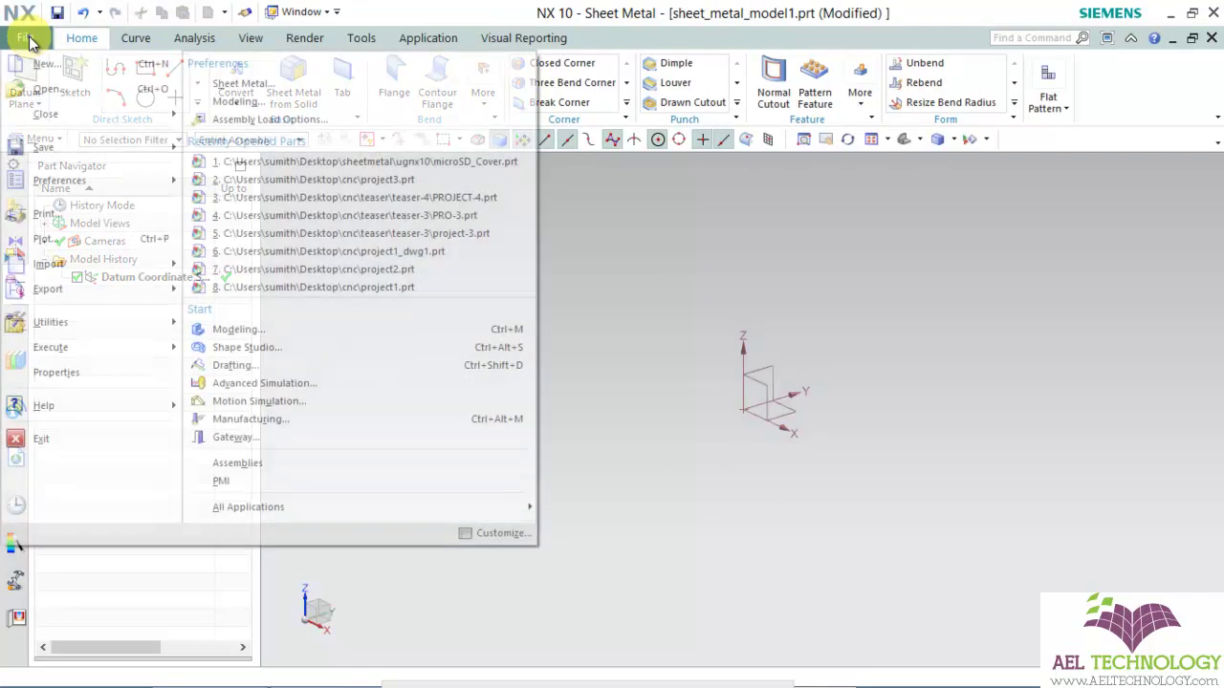
click(236, 84)
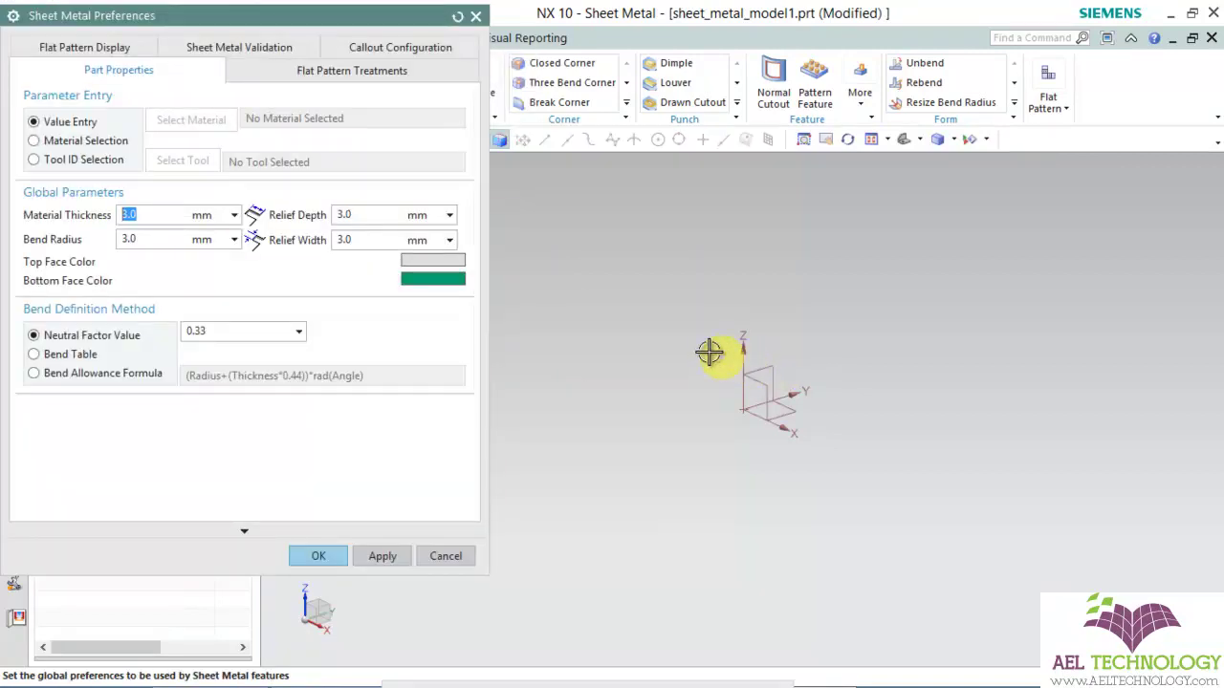
drag(243, 19, 499, 65)
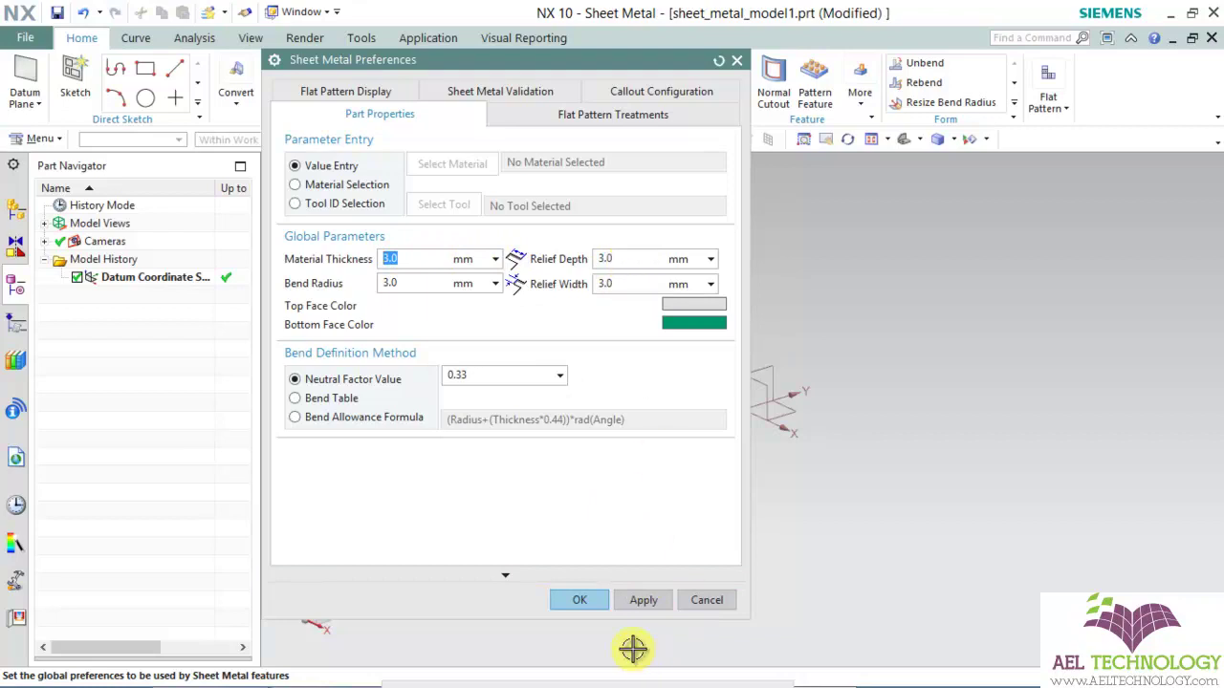
Close the preferences and start a Tab sketch on the XY datum plane
click(582, 604)
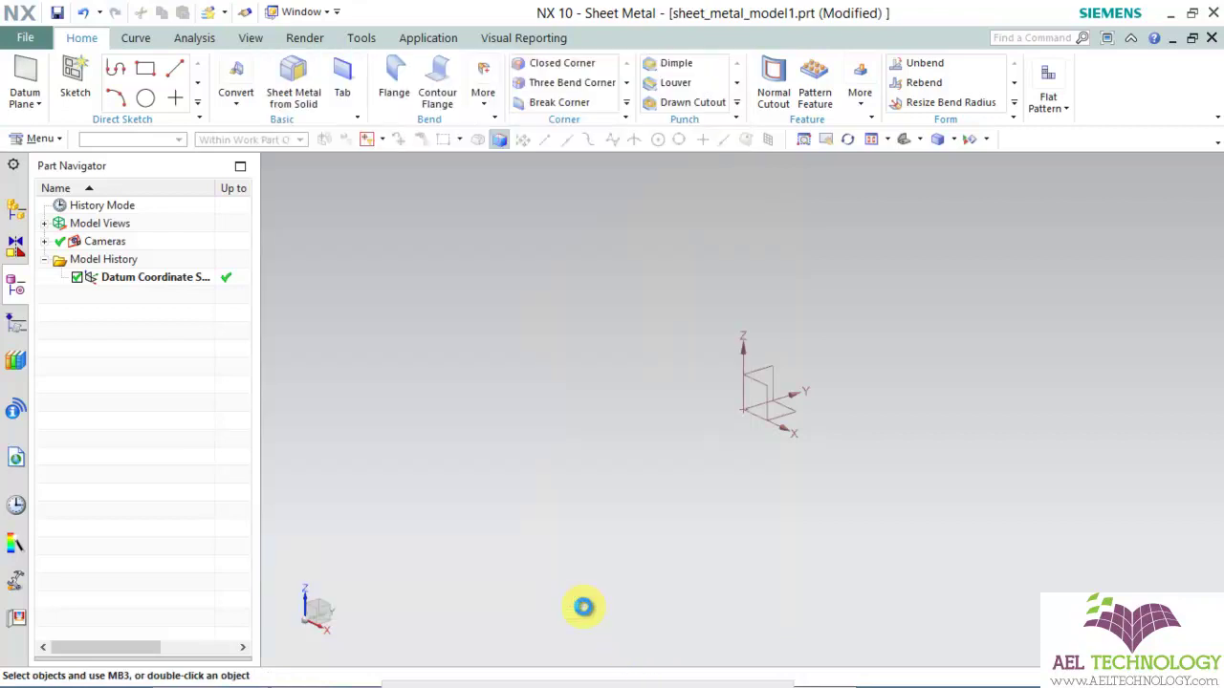
click(342, 75)
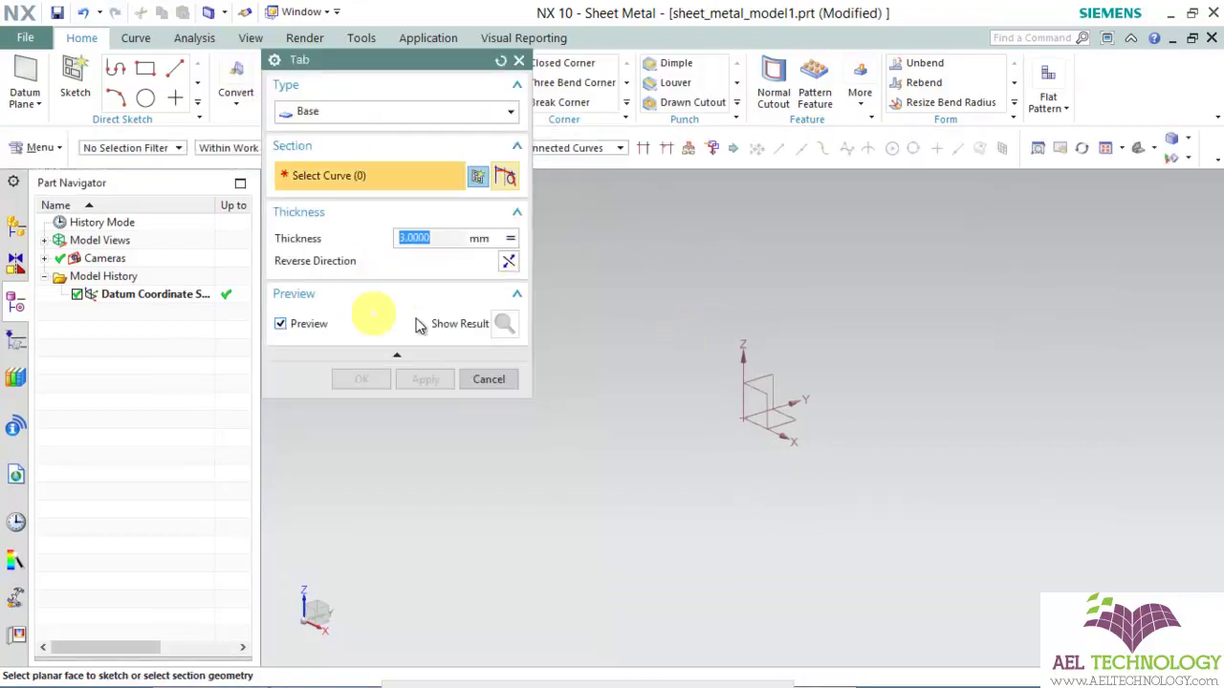
click(488, 182)
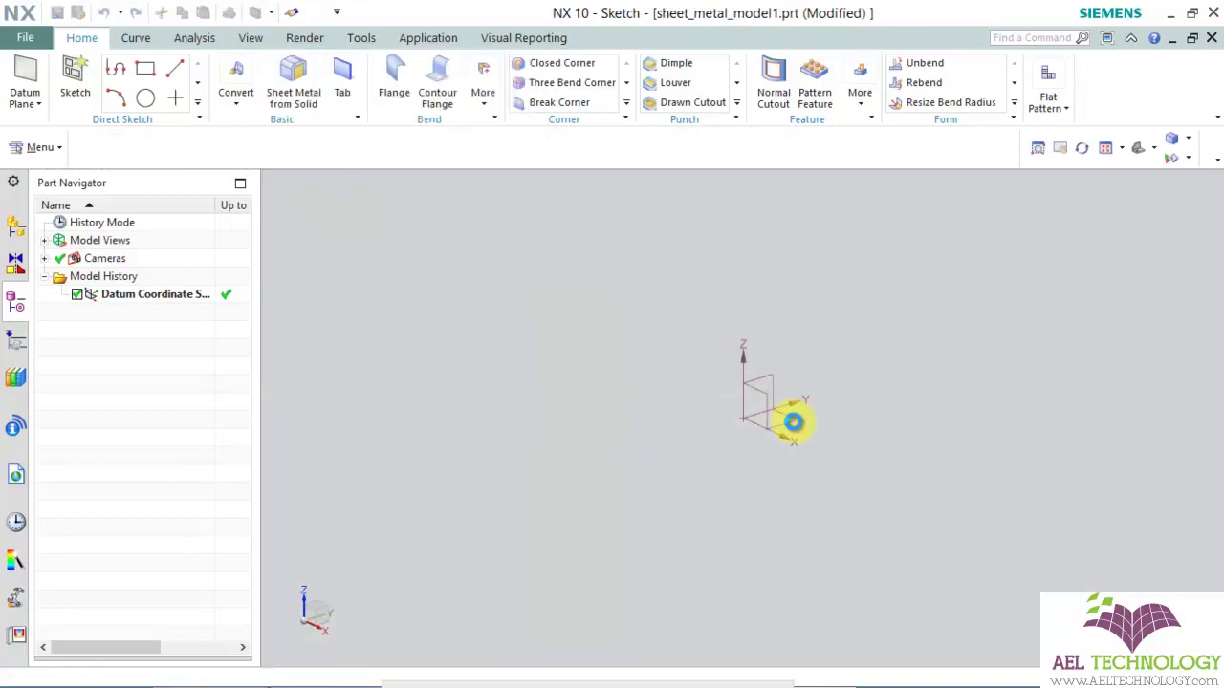
click(795, 410)
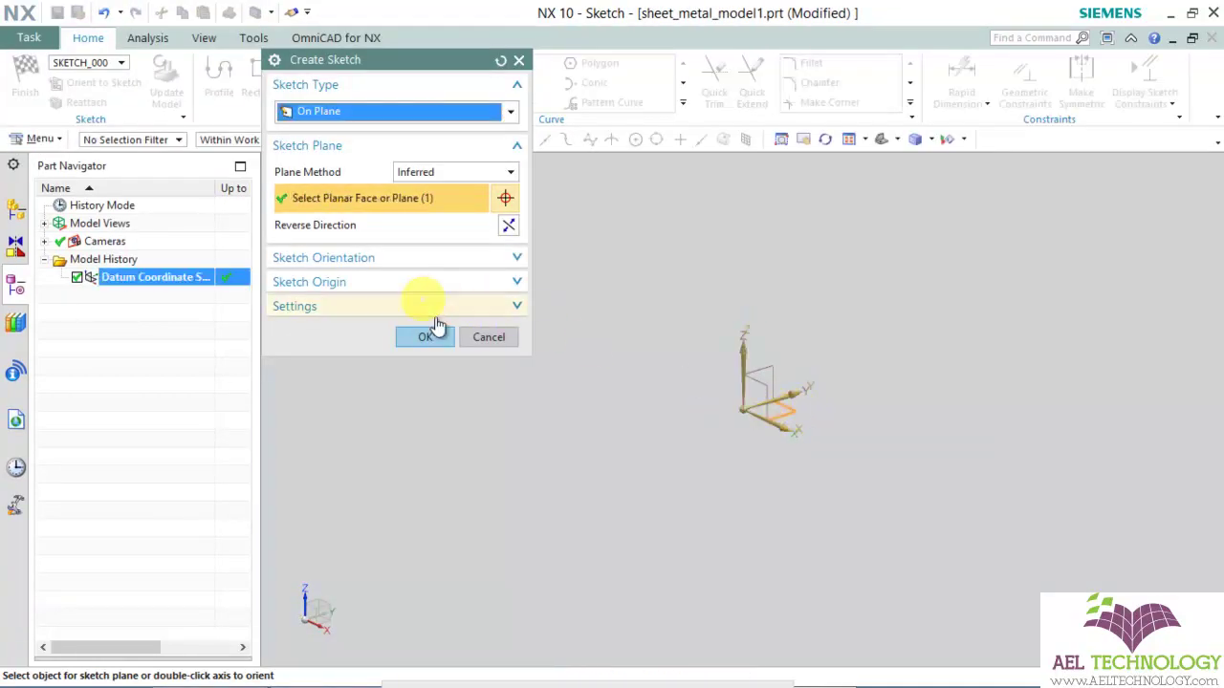
click(429, 336)
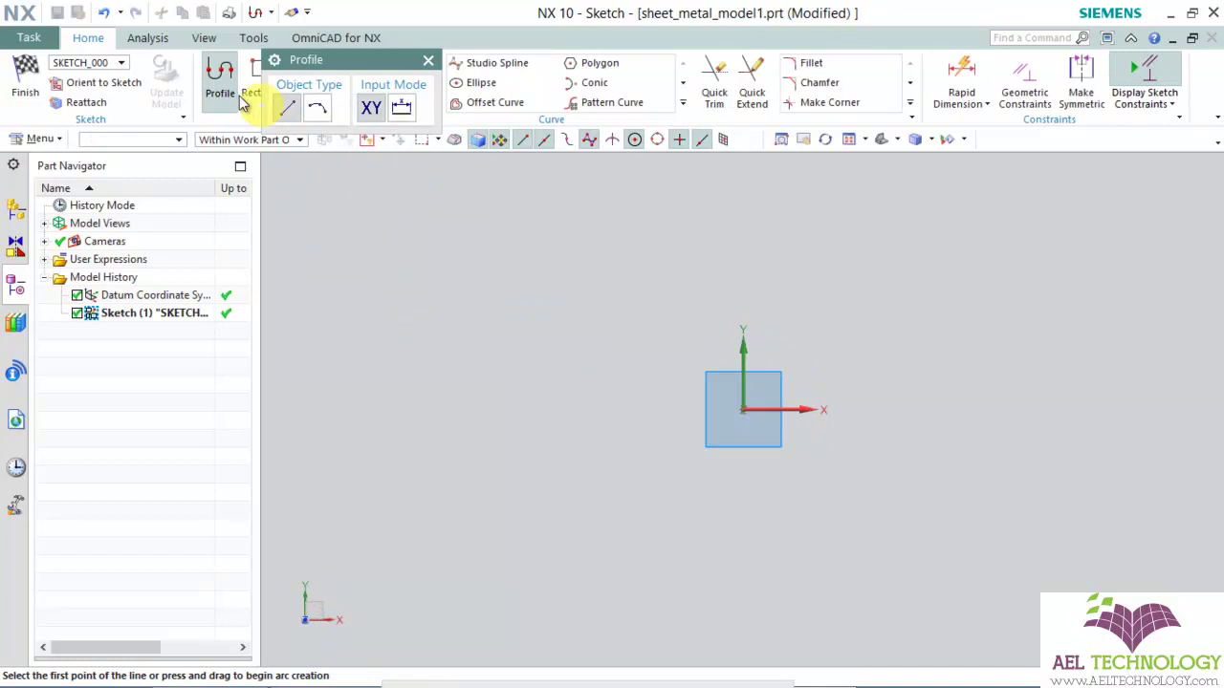
Sketch a rectangle and build the 3 mm thick base tab from it
drag(354, 60, 230, 244)
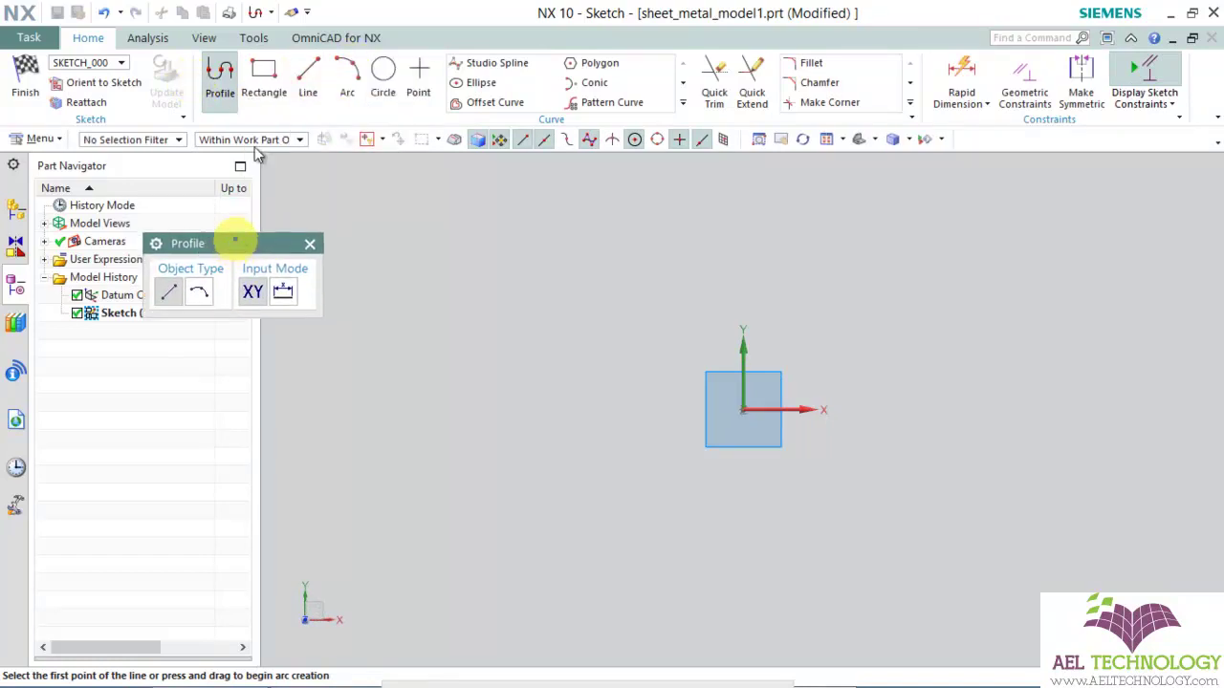
click(266, 76)
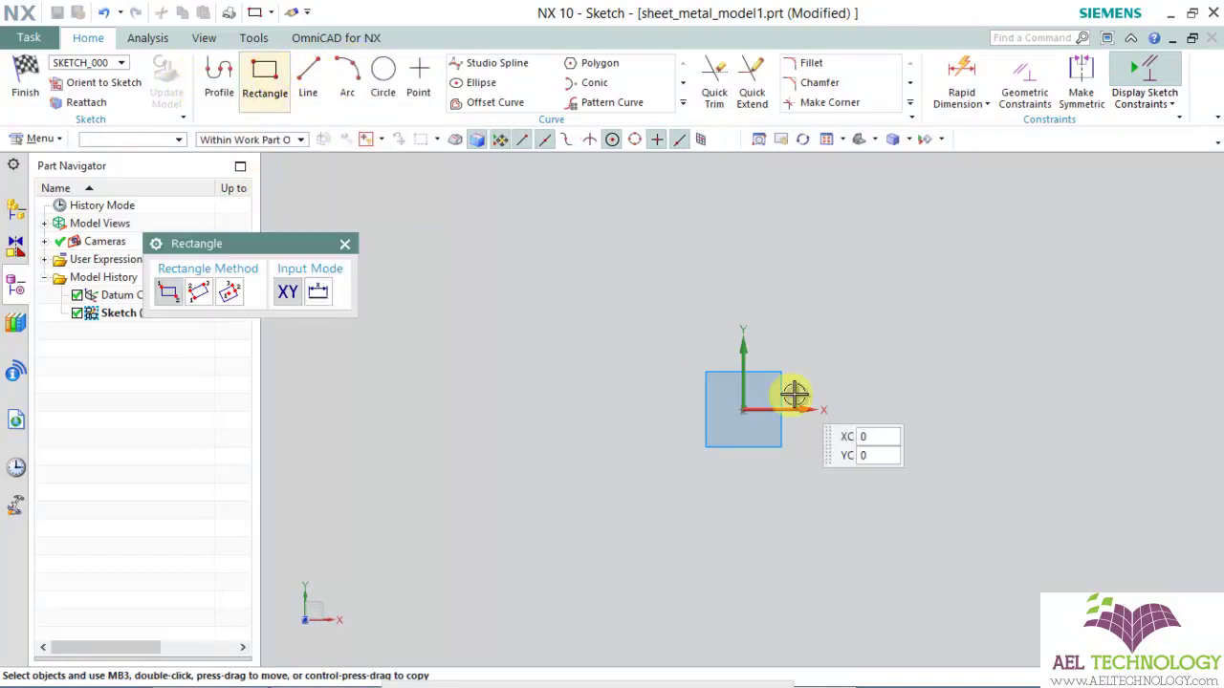
click(696, 344)
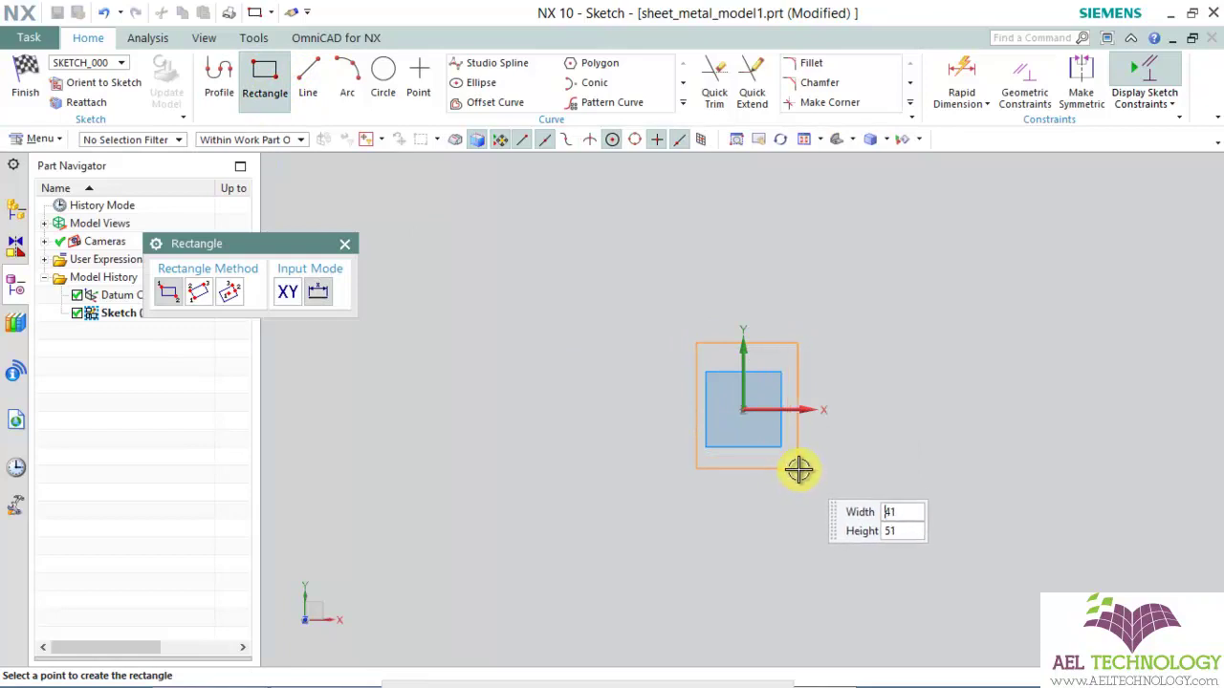
click(878, 478)
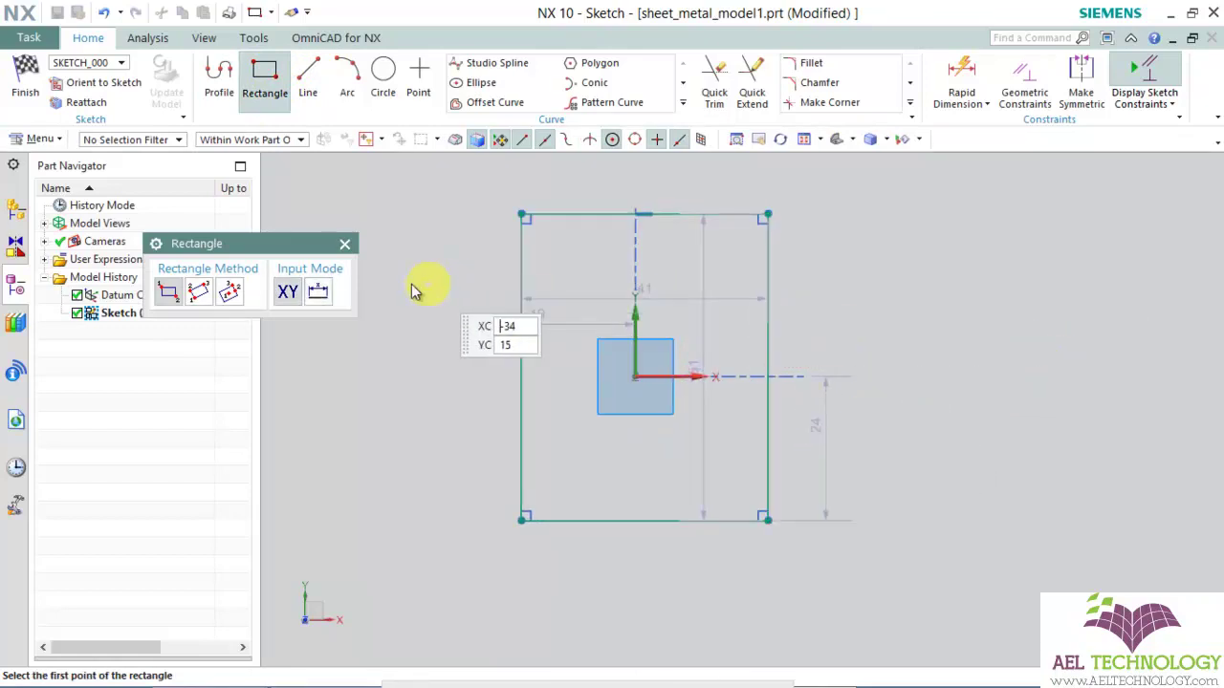
click(26, 79)
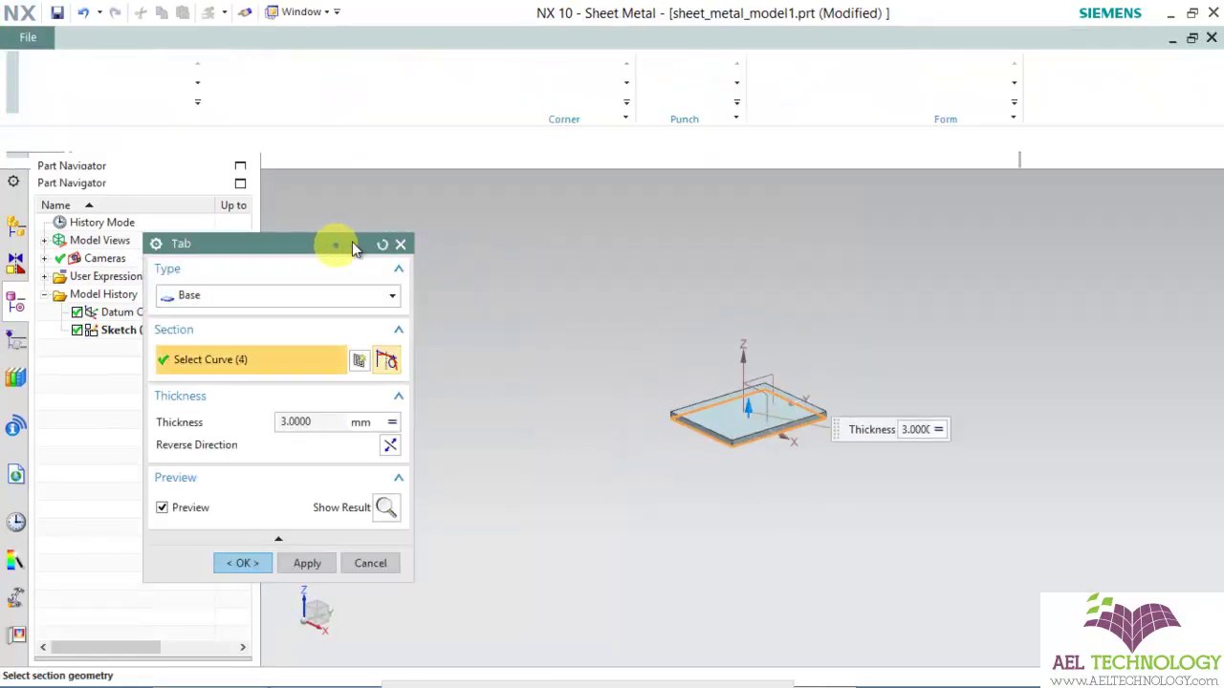
drag(328, 246, 510, 183)
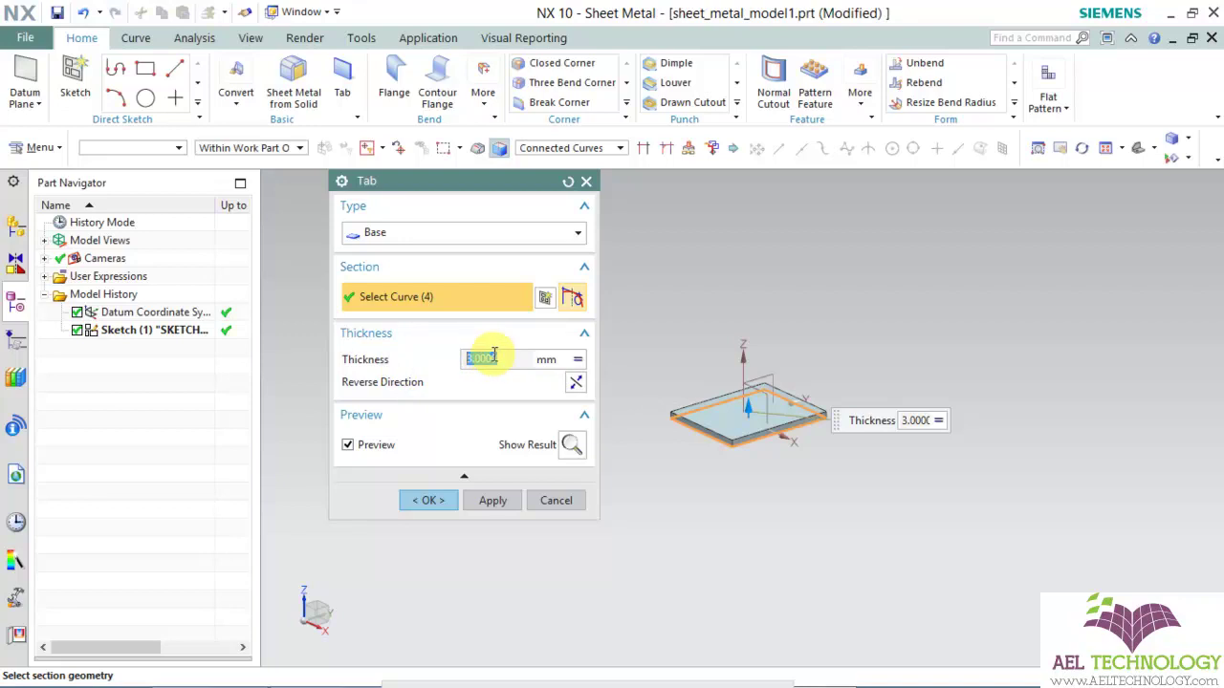
click(430, 500)
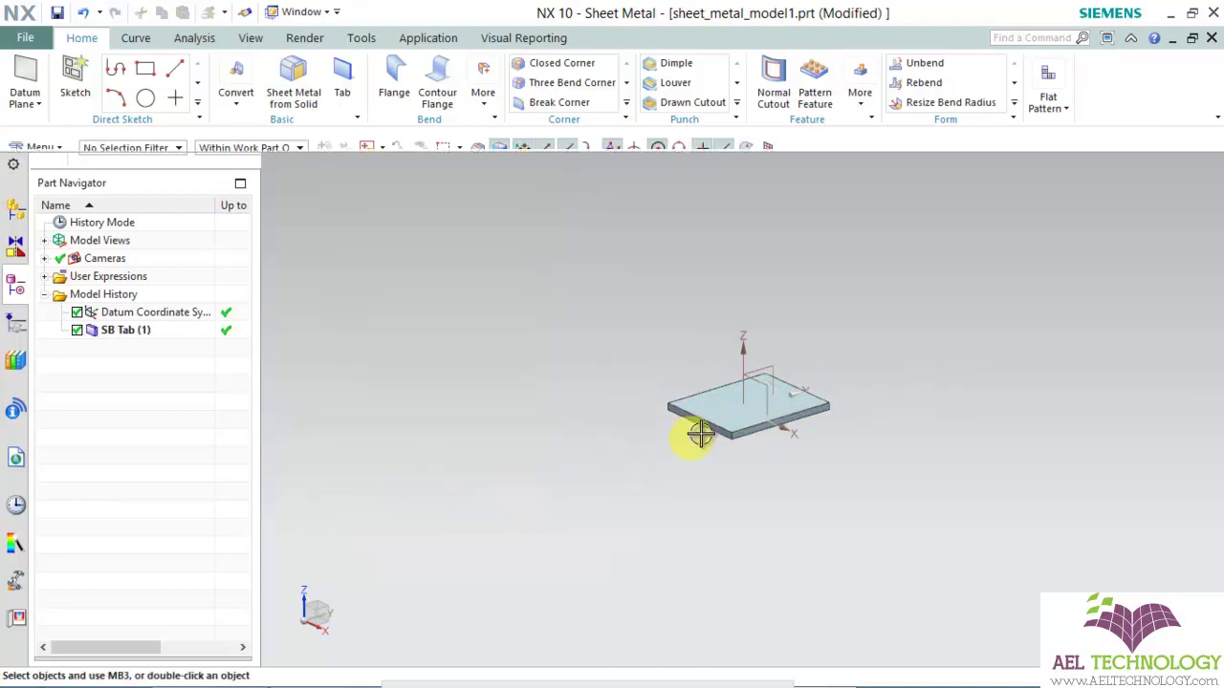
Measure the plate's vertical edge, confirming the 3 mm thickness
click(206, 38)
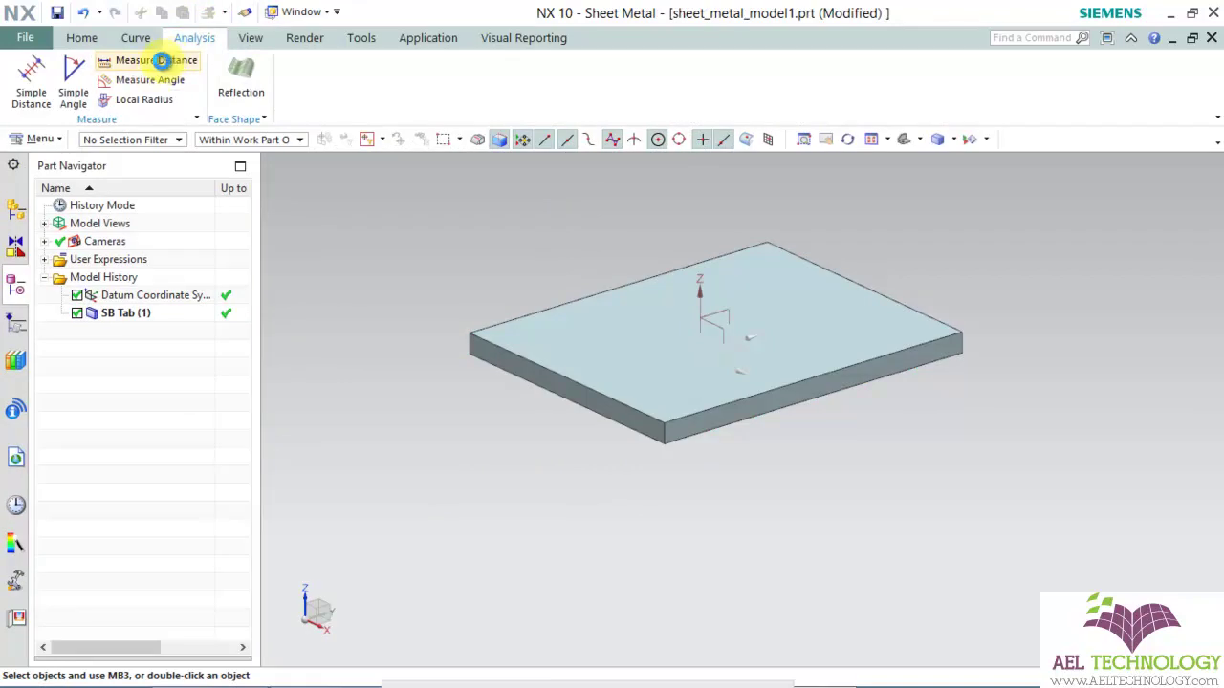
click(163, 61)
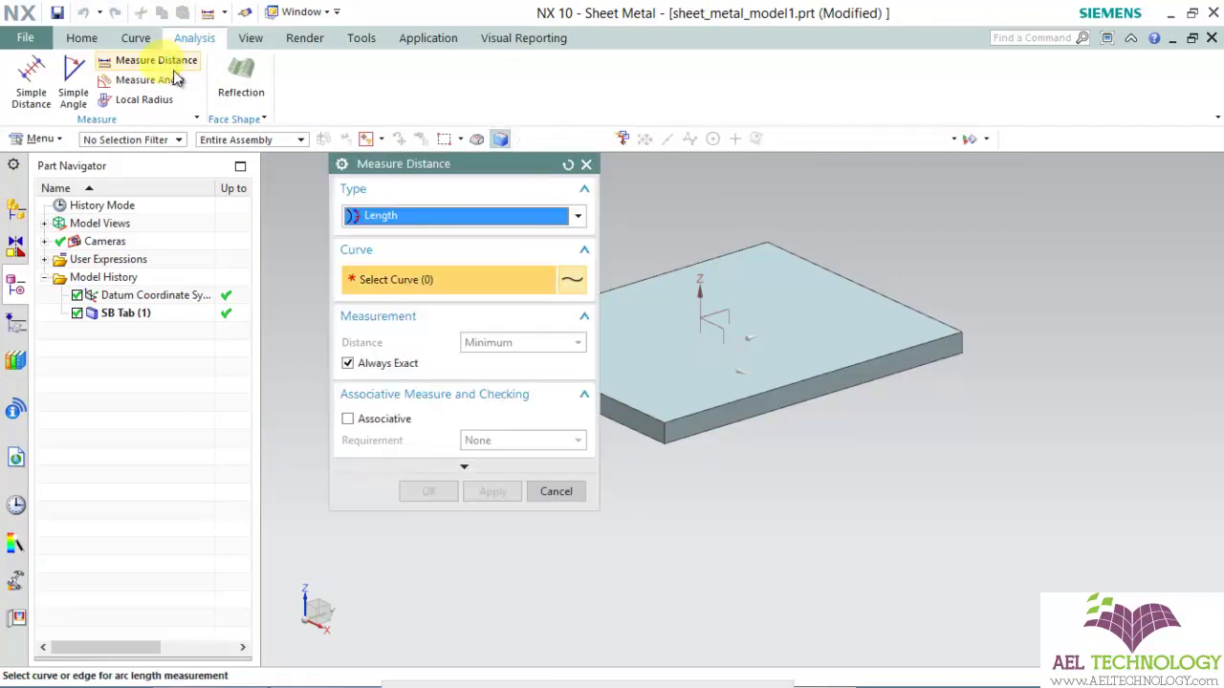
click(670, 433)
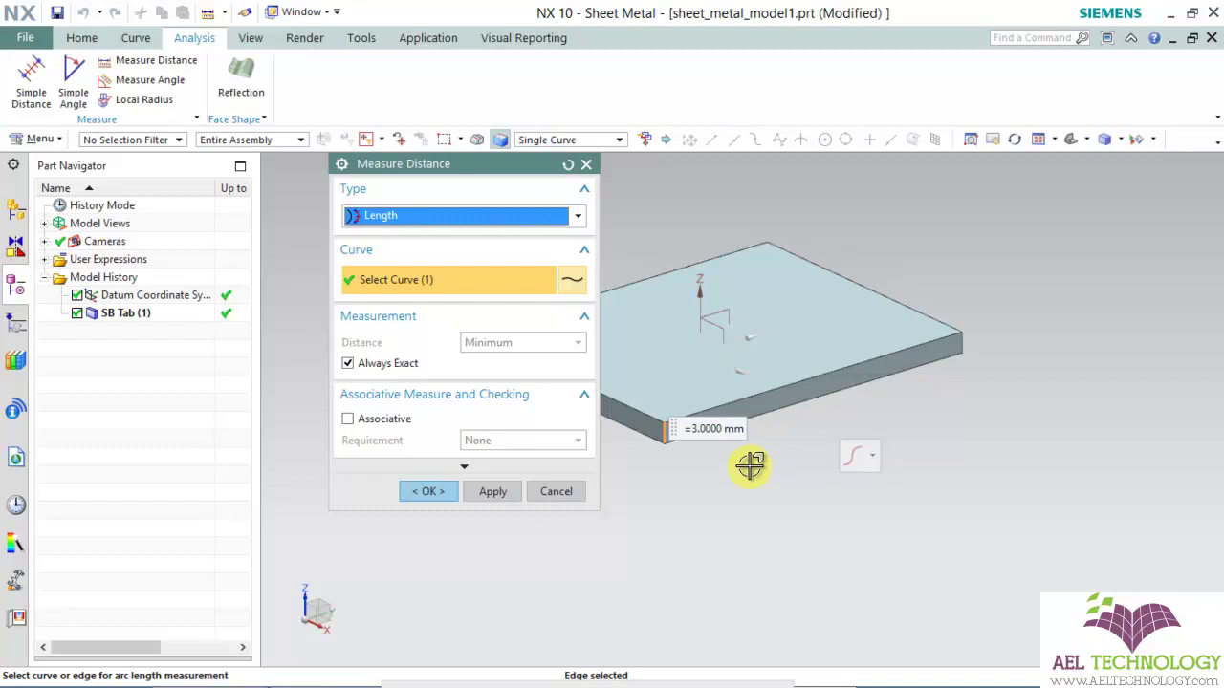
Set the global material thickness to 5 mm in Sheet Metal Preferences
click(26, 37)
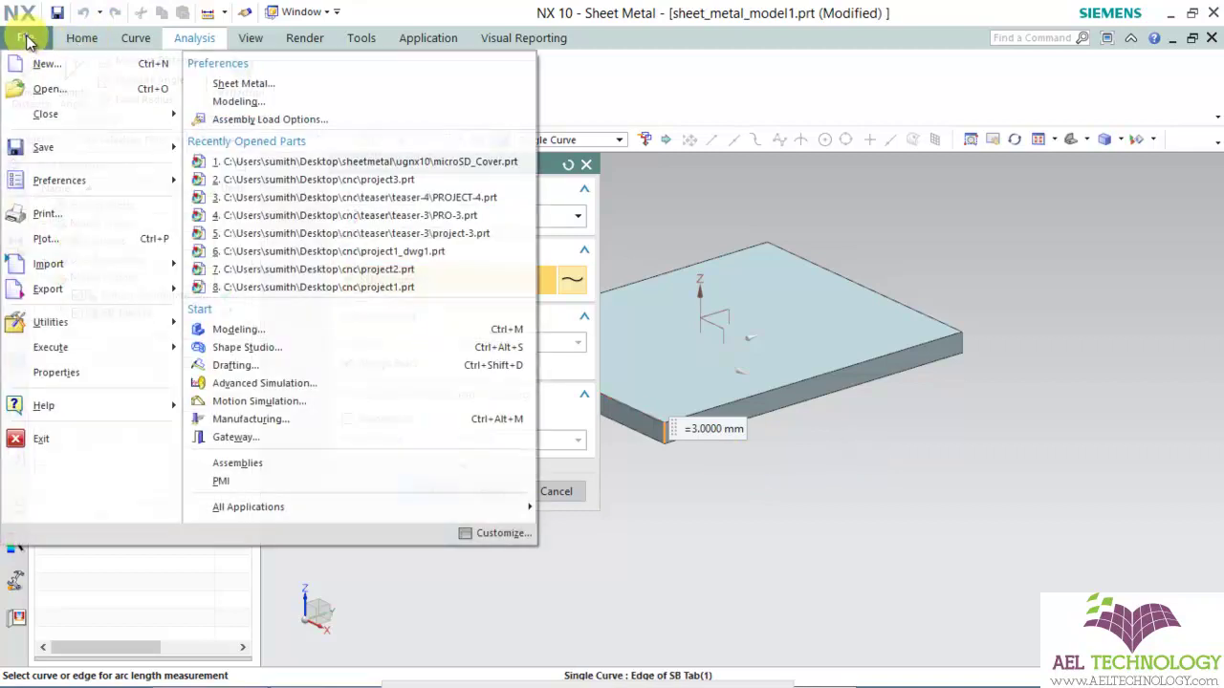
click(246, 89)
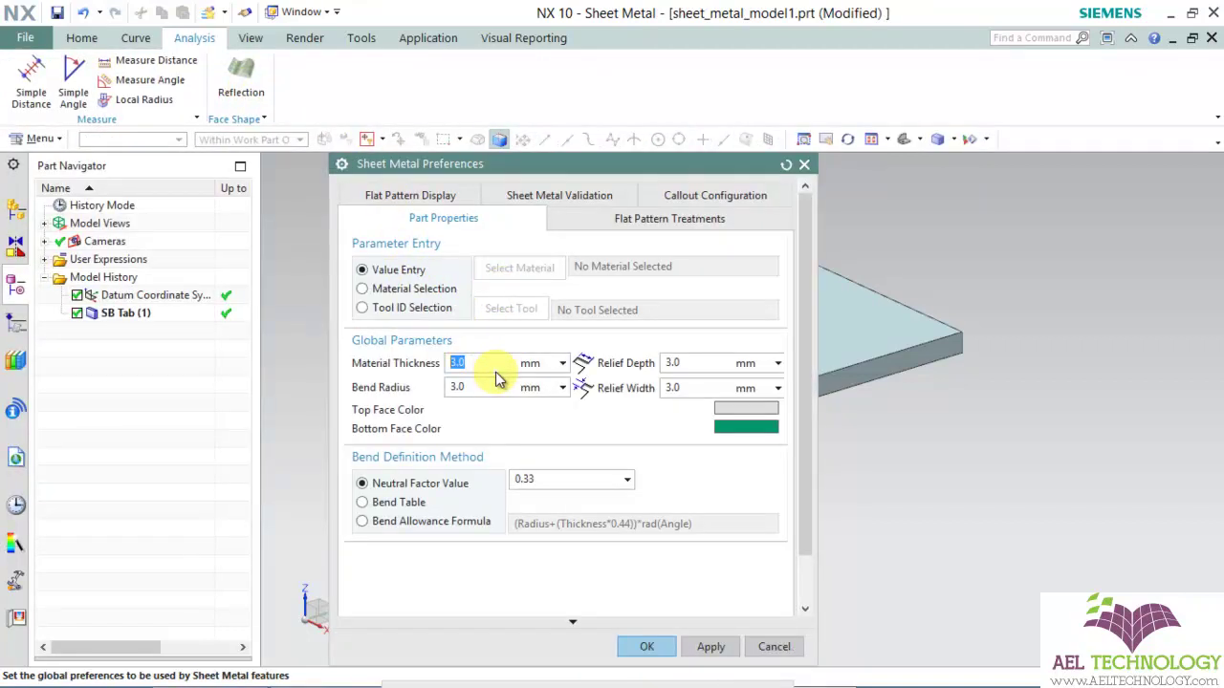
click(712, 647)
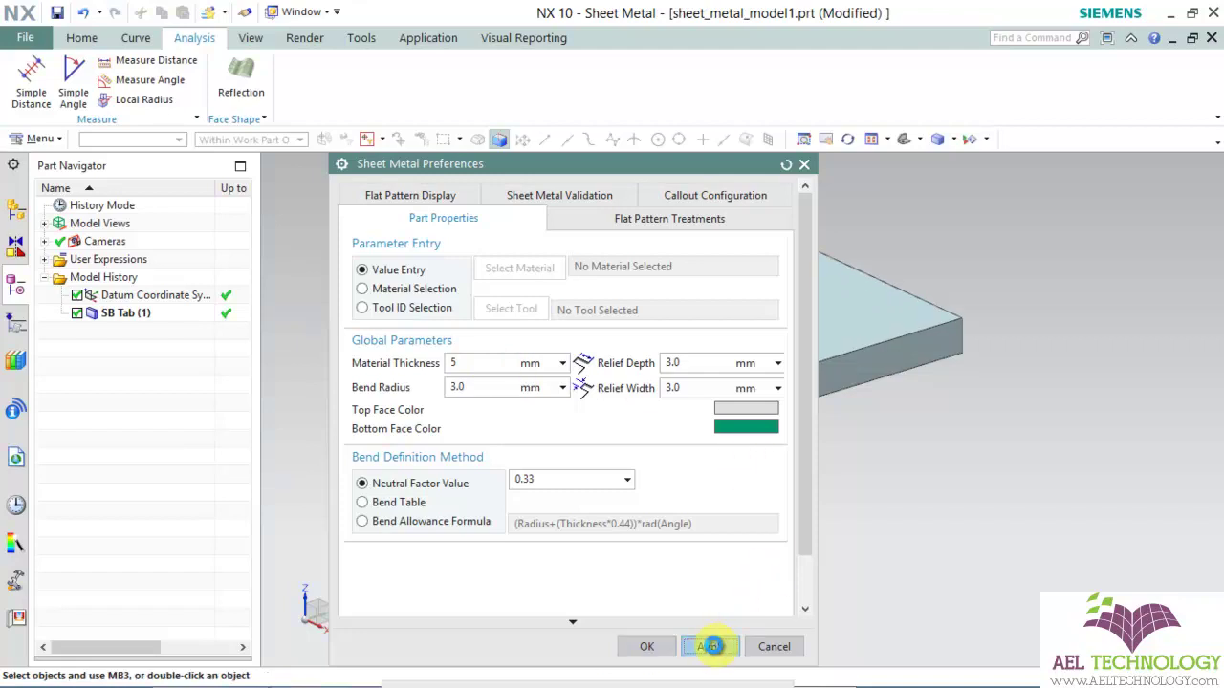
click(647, 647)
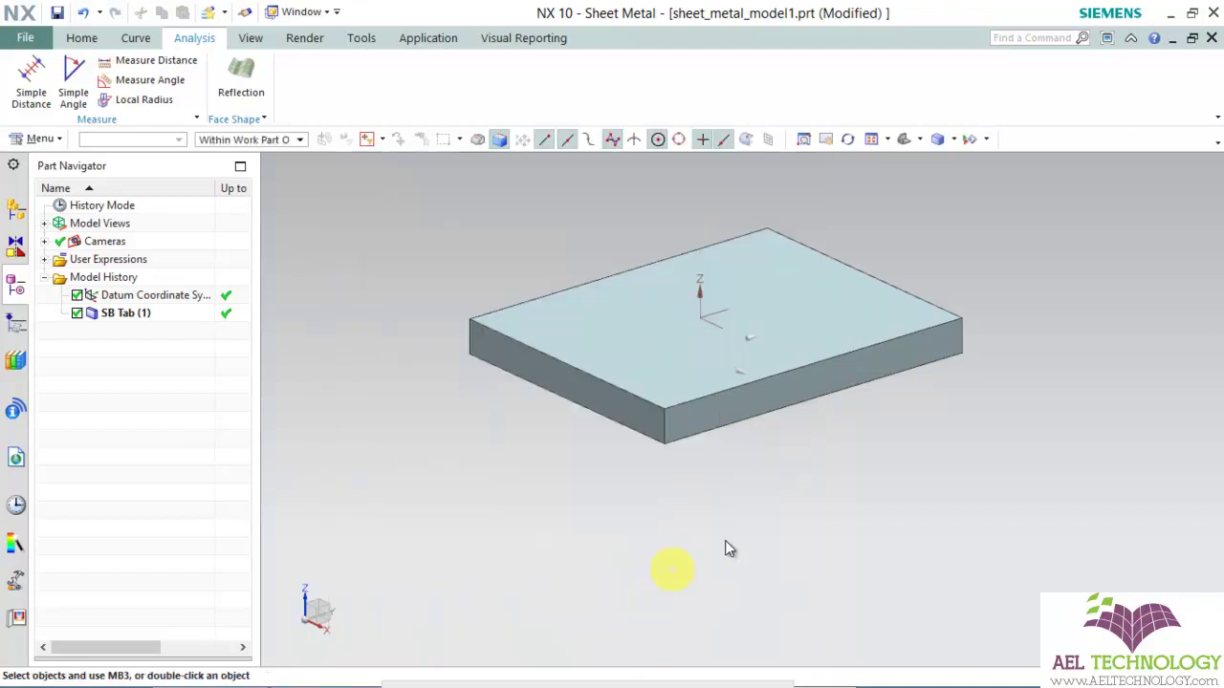
Re-measure the plate edge to confirm it is now 5 mm thick
click(153, 60)
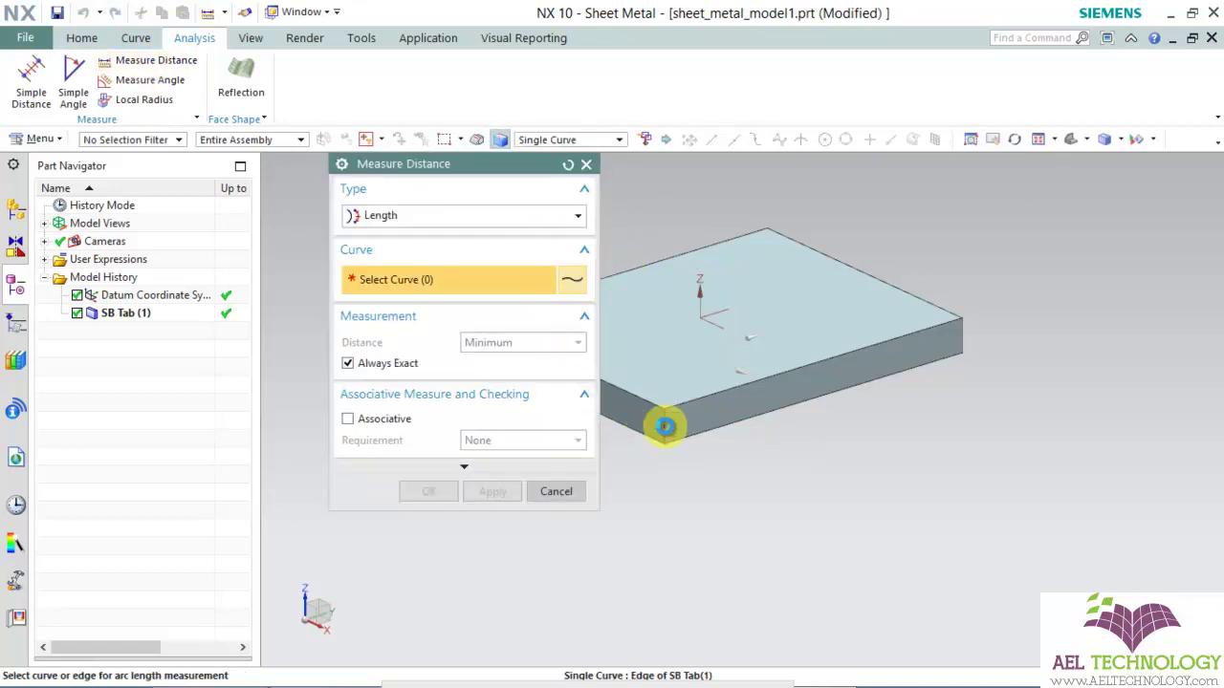
click(663, 424)
click(438, 495)
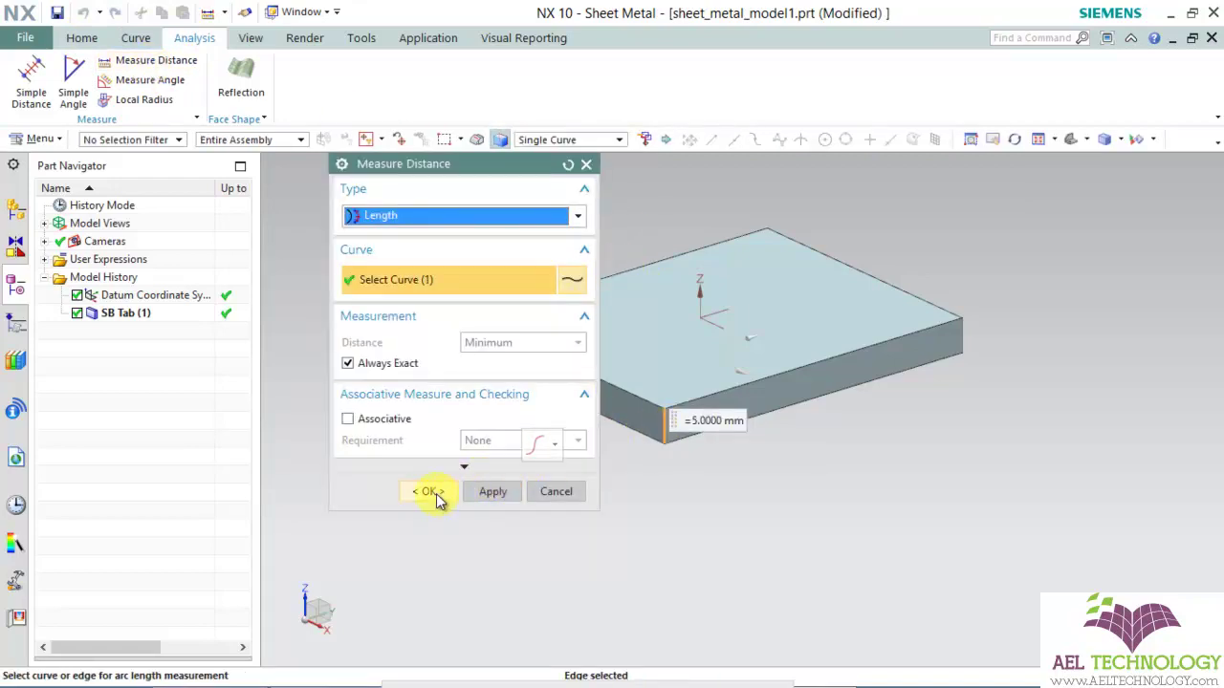
Add a flange on the tab's front edge: length 20, angle 90°, width at center 15.3
click(85, 39)
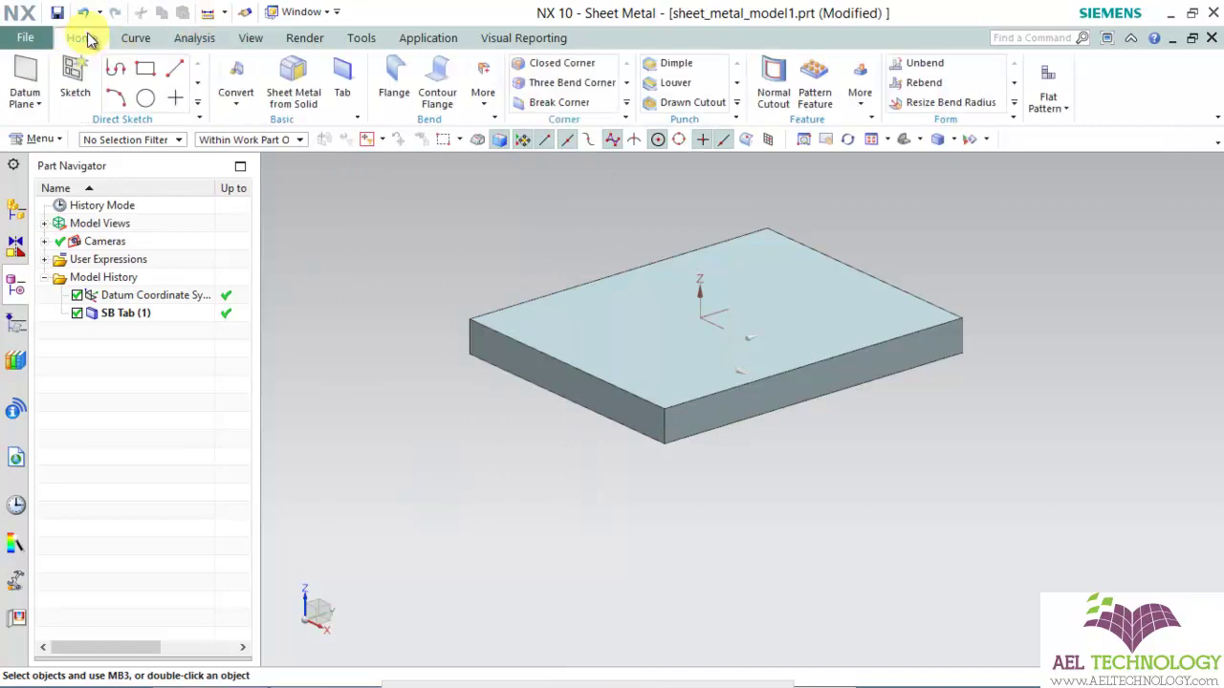
click(397, 94)
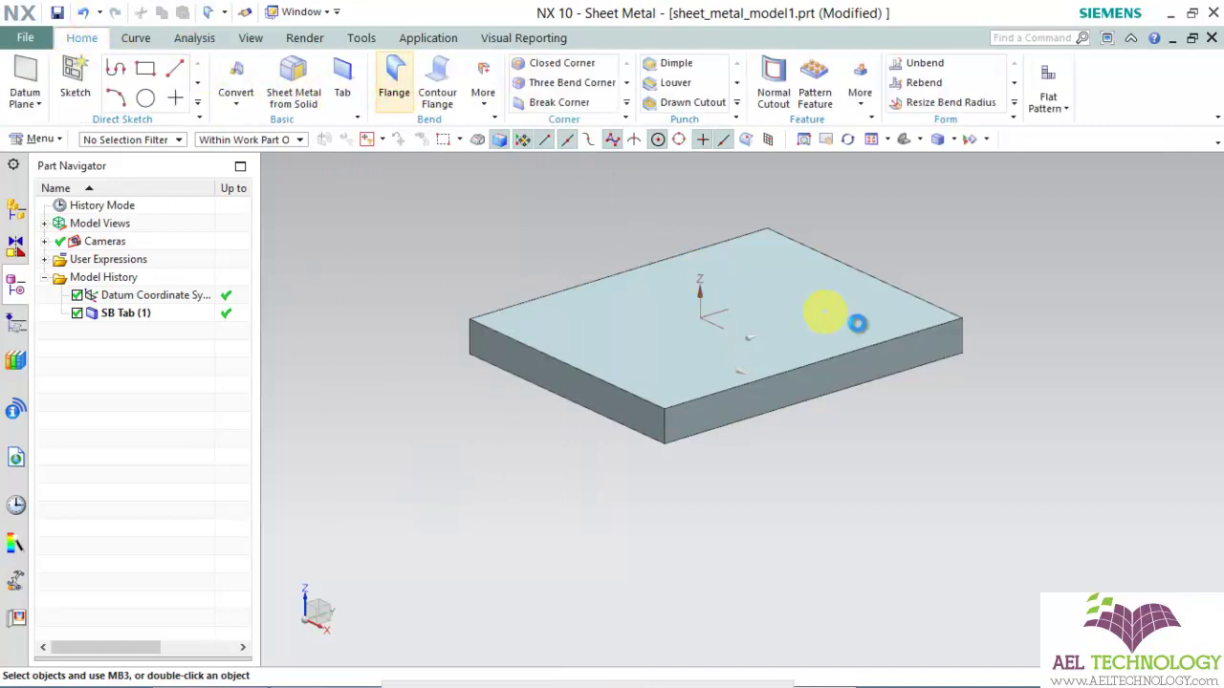
click(820, 363)
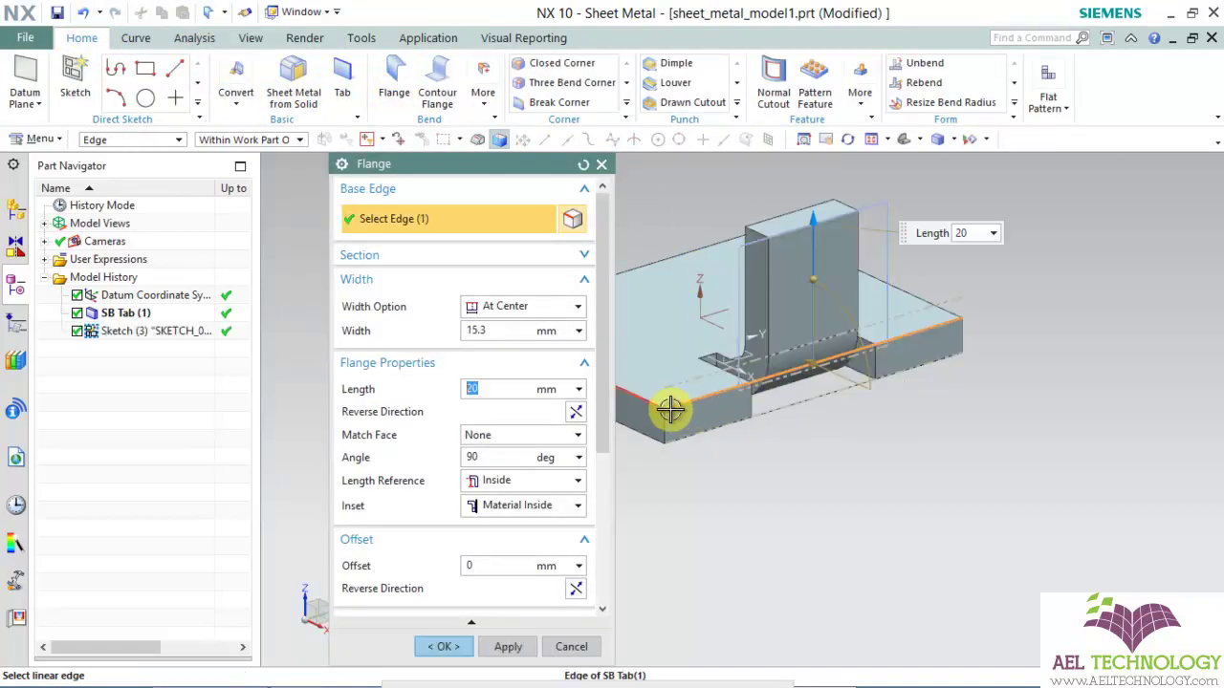
middle_drag(705, 415, 809, 524)
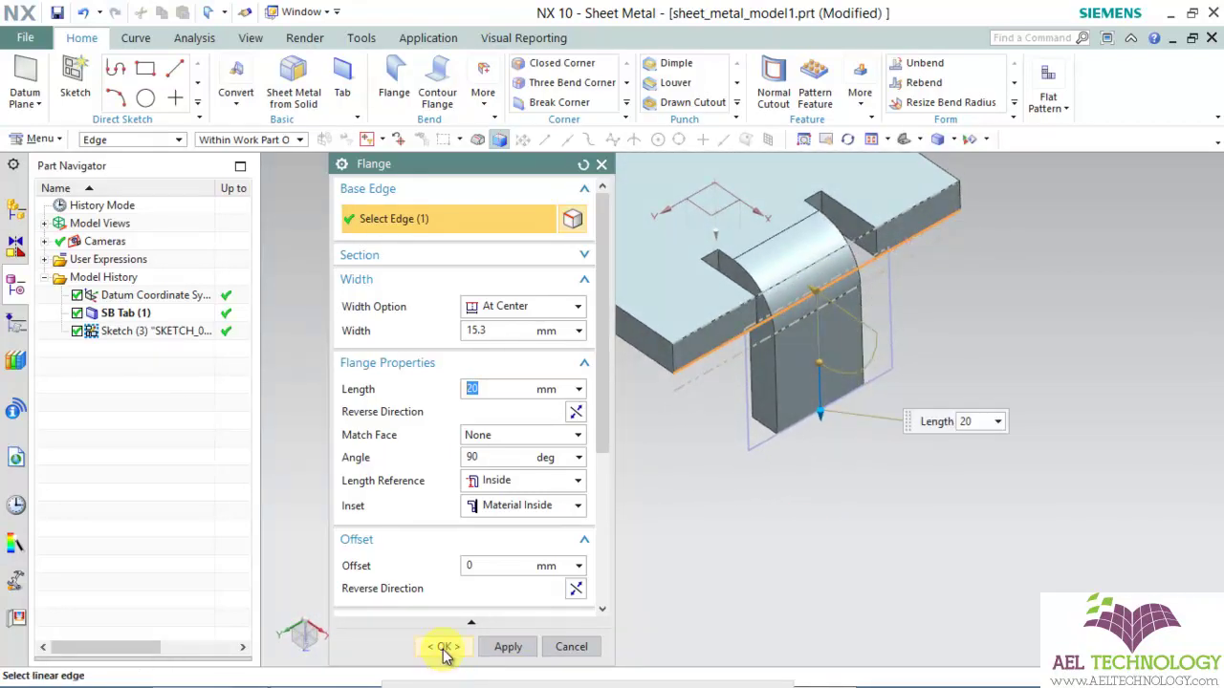
click(446, 648)
Measure the length of the bend relief edge beside the flange, reading 3 mm
scroll(828, 463, down, 5)
scroll(828, 463, up, 5)
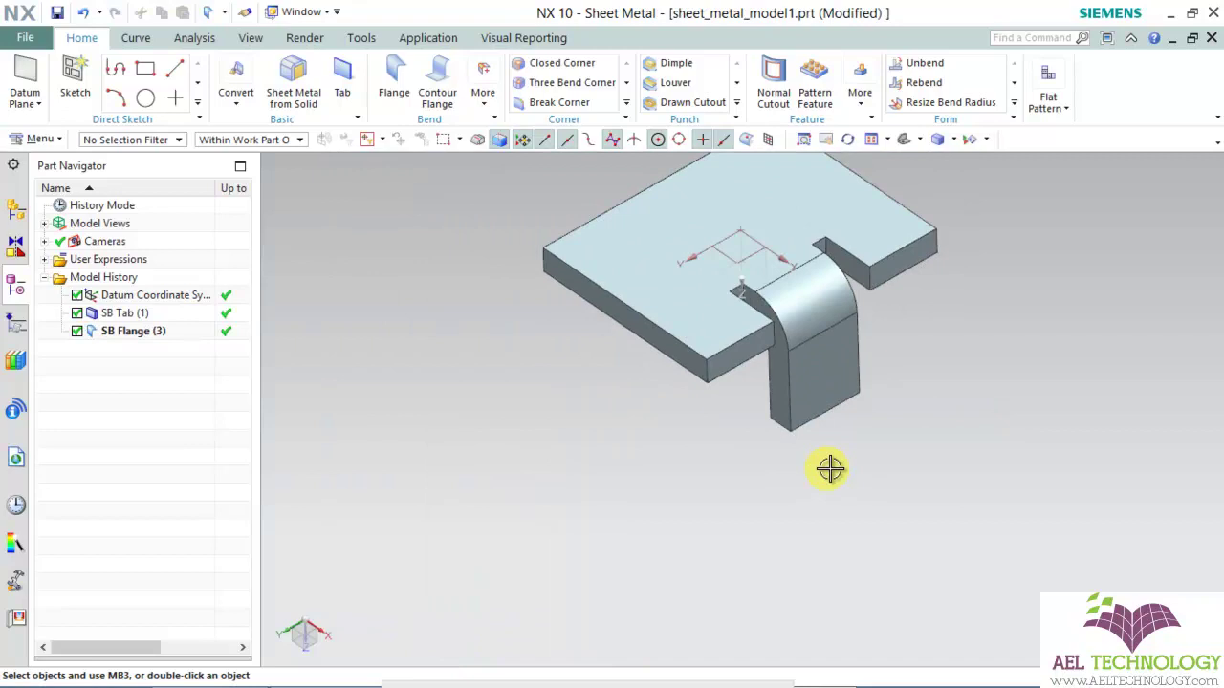
scroll(937, 169, up, 2)
scroll(947, 156, down, 3)
scroll(921, 169, down, 4)
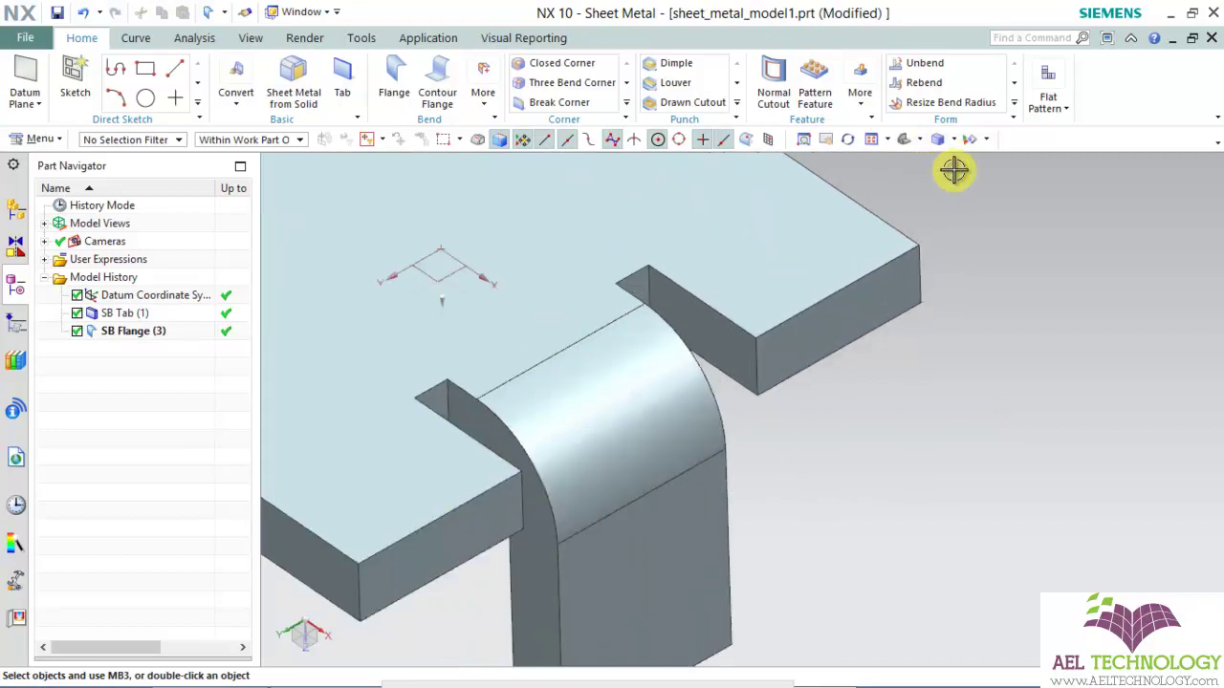
click(196, 38)
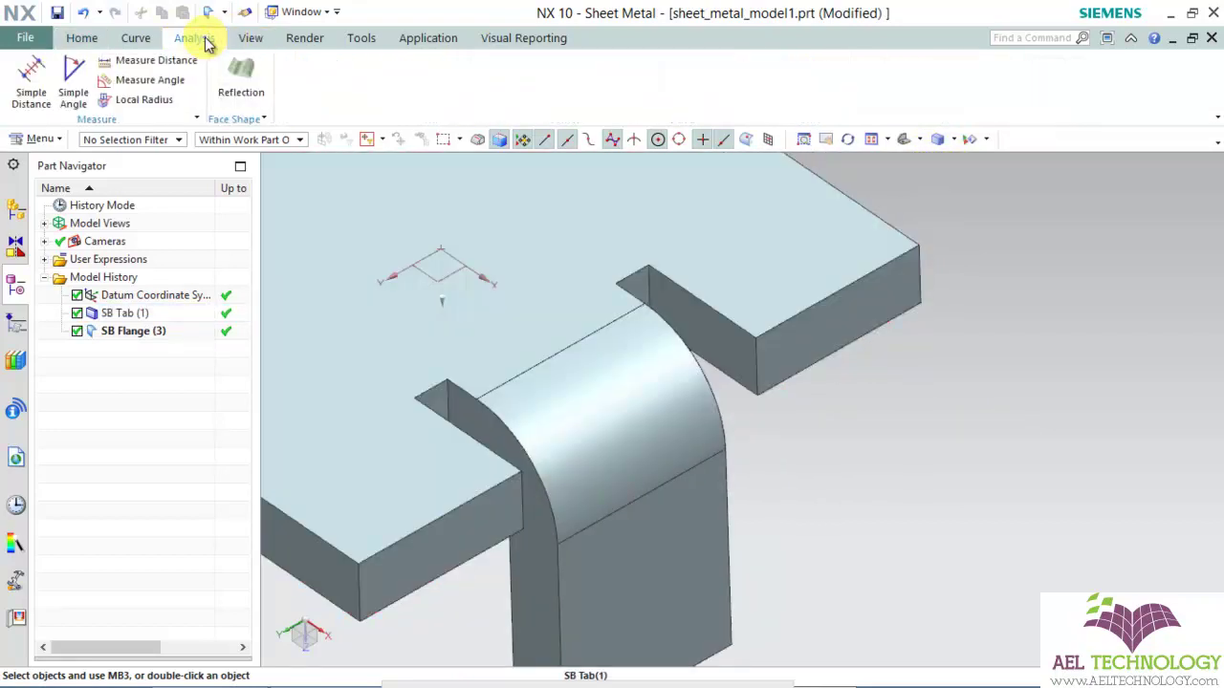
click(163, 62)
click(405, 216)
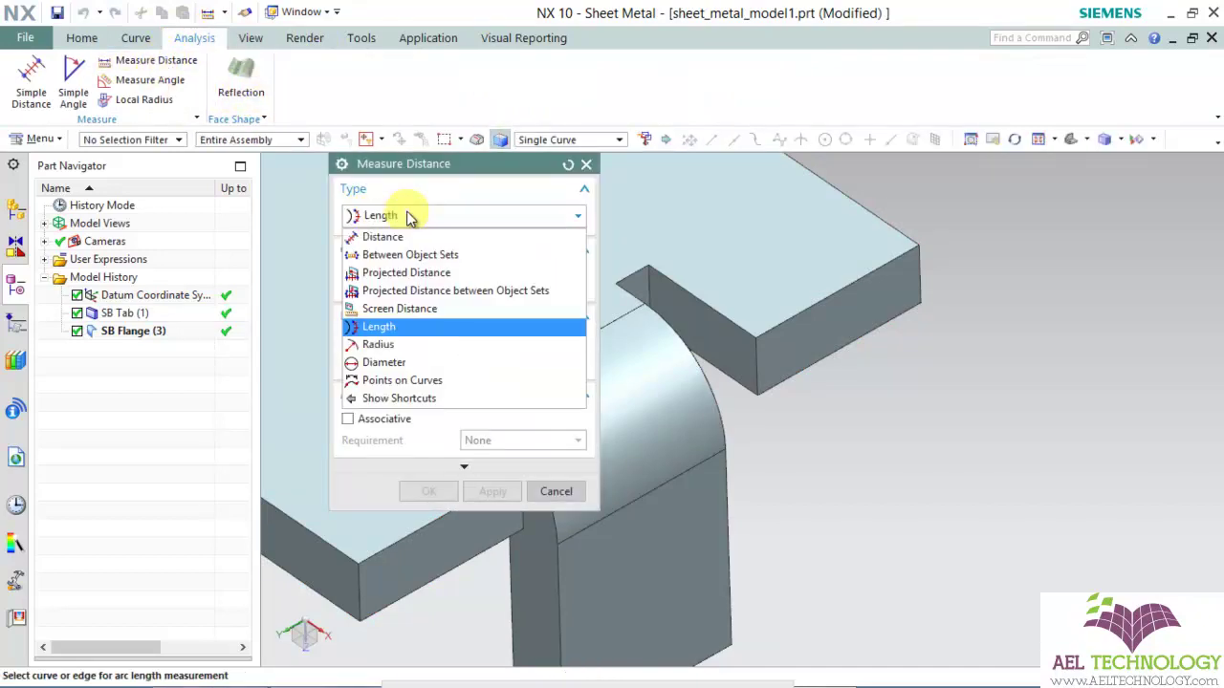
click(409, 218)
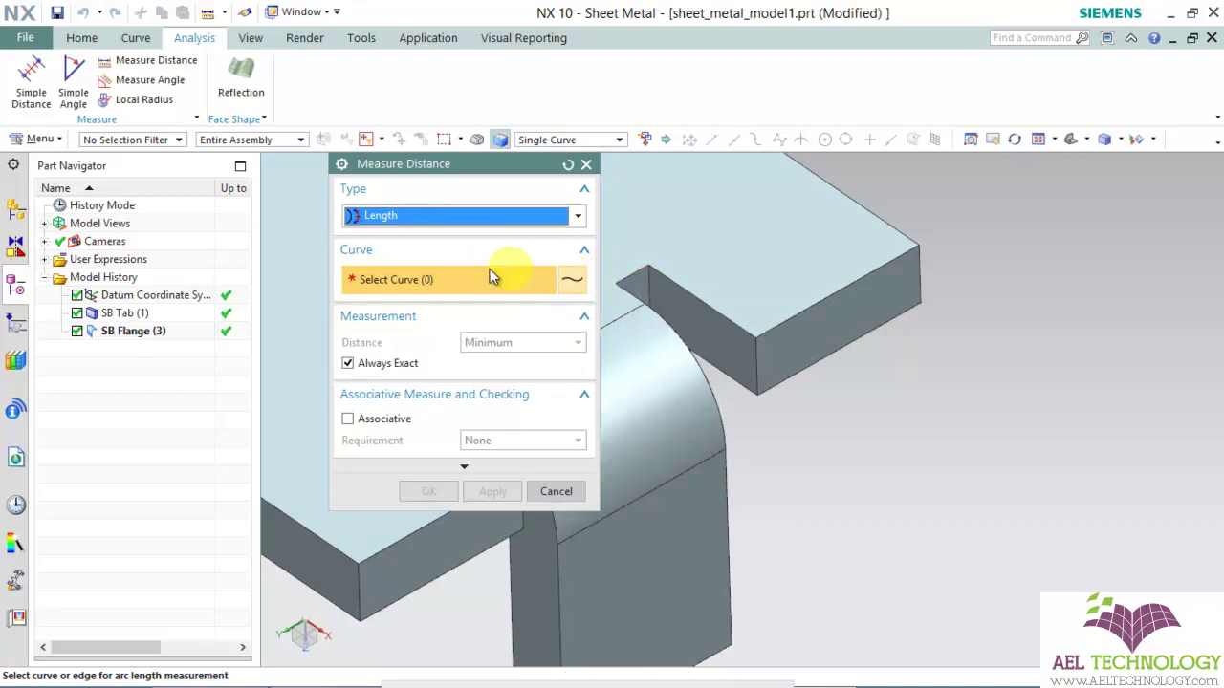
click(629, 287)
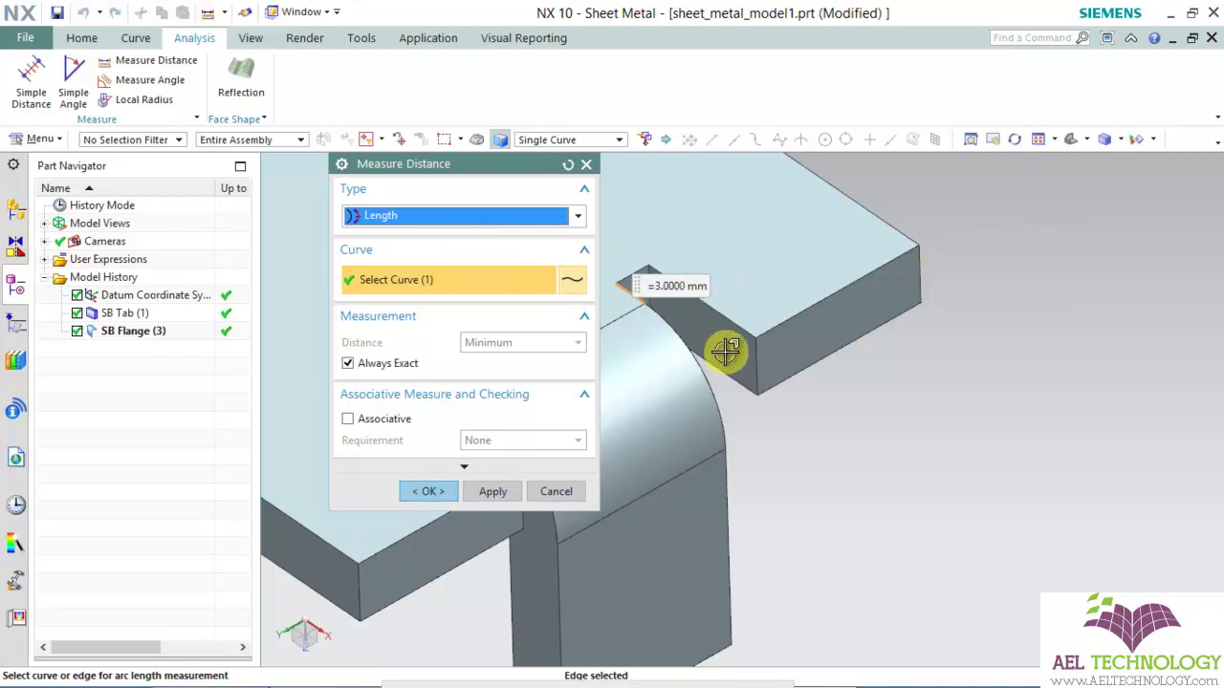
Measure the projected distance across the relief along the curved edge's vector: 3 mm
click(553, 493)
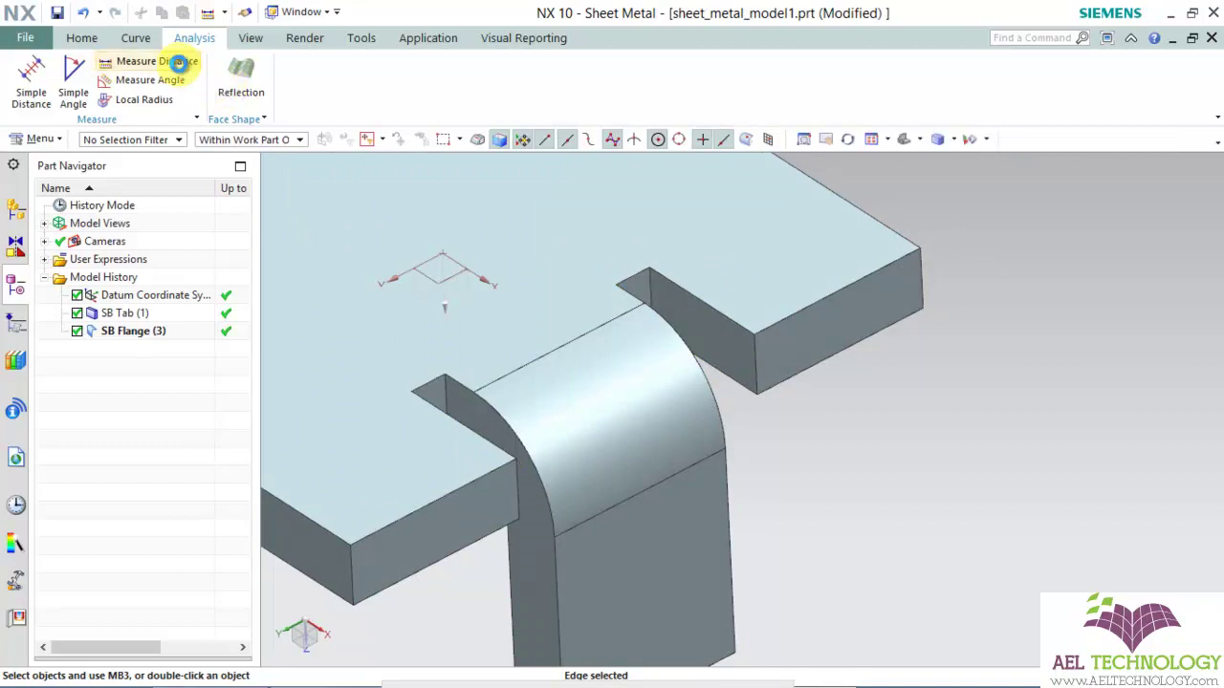
click(178, 60)
click(436, 217)
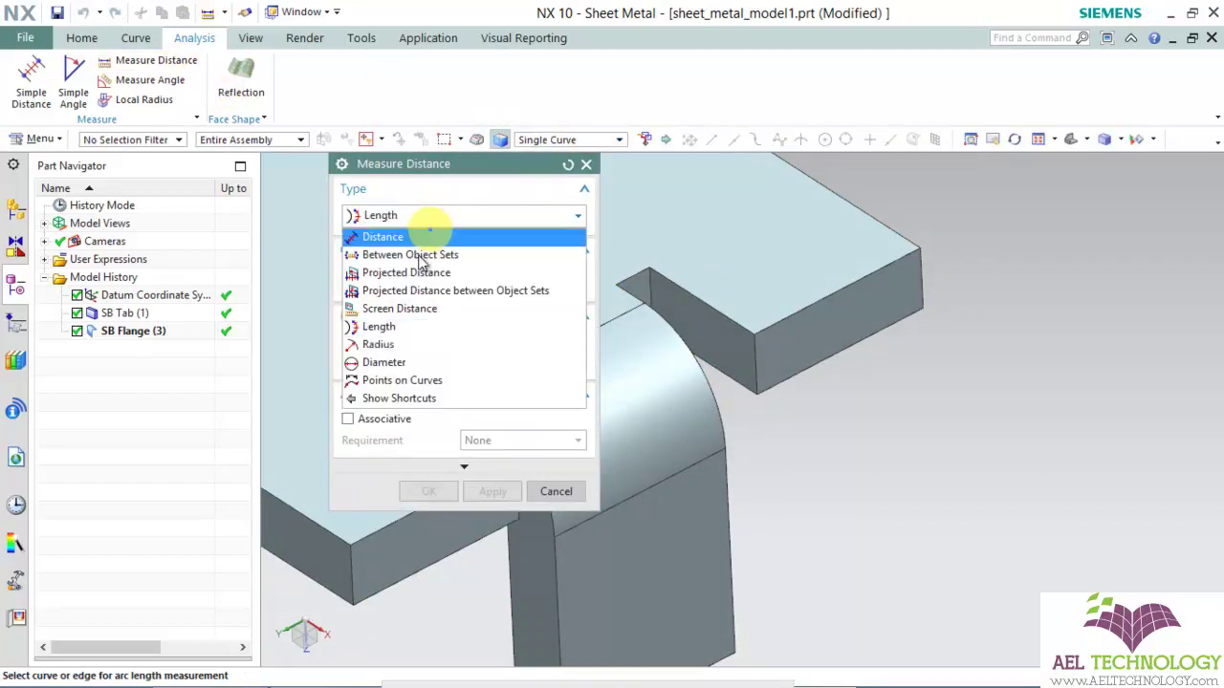
click(418, 276)
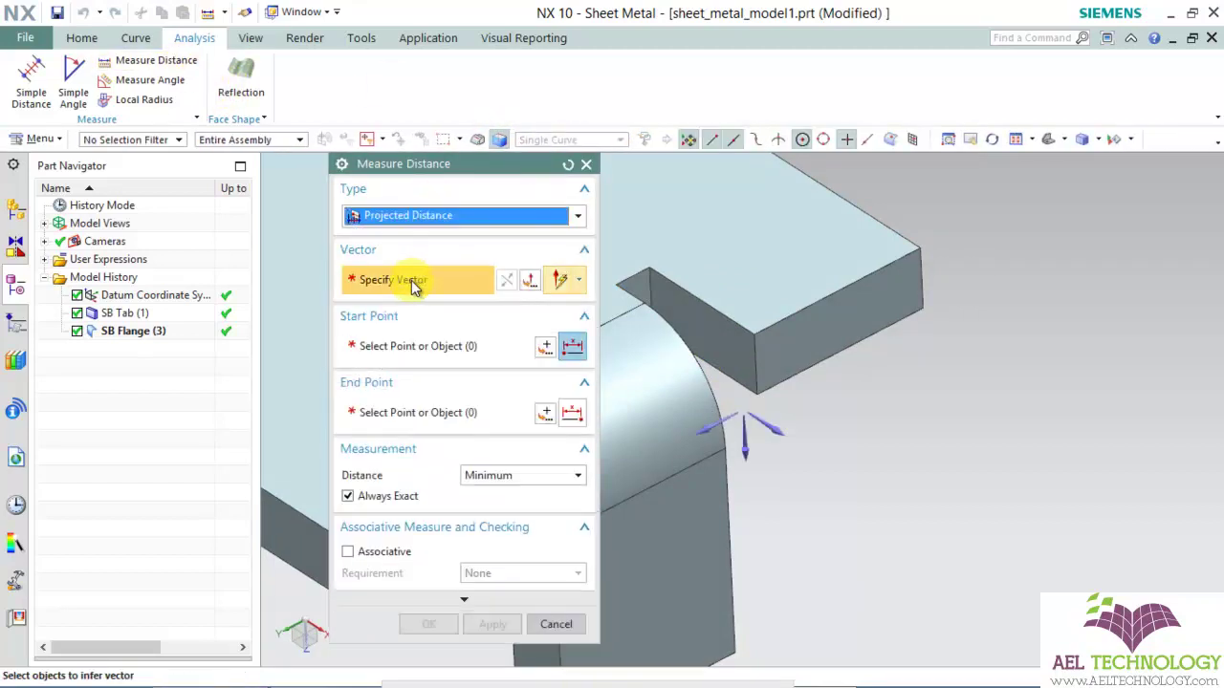
click(704, 410)
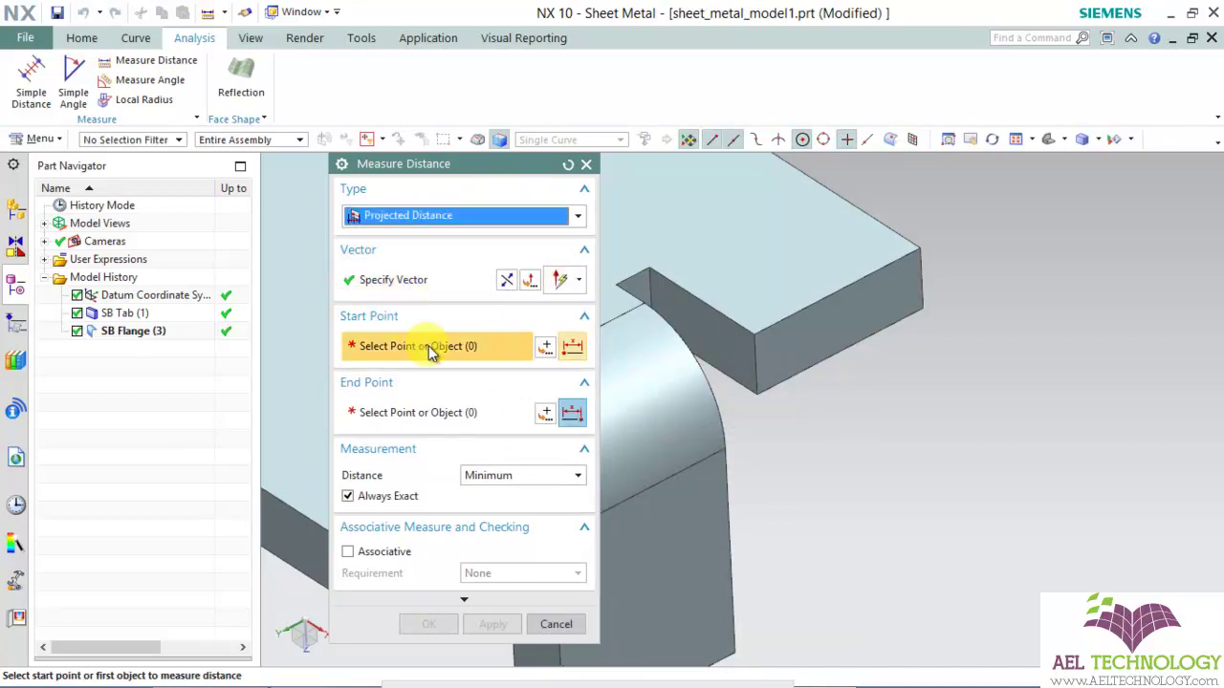
click(731, 342)
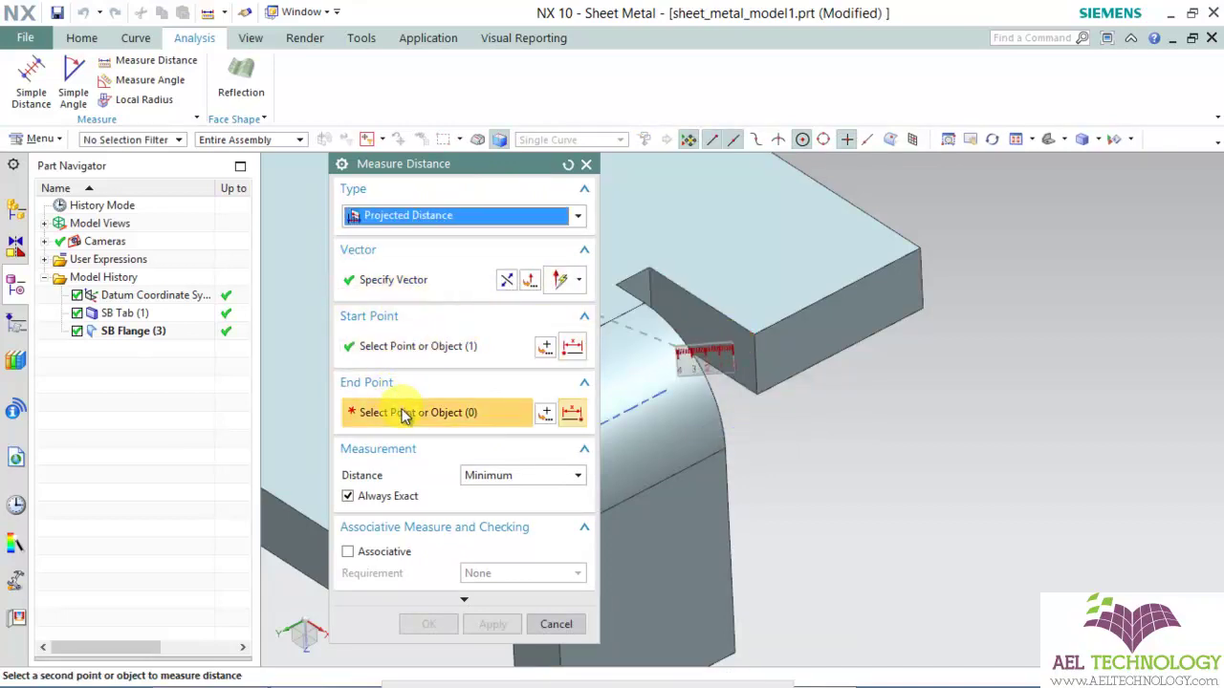
middle_drag(822, 470, 894, 433)
click(889, 419)
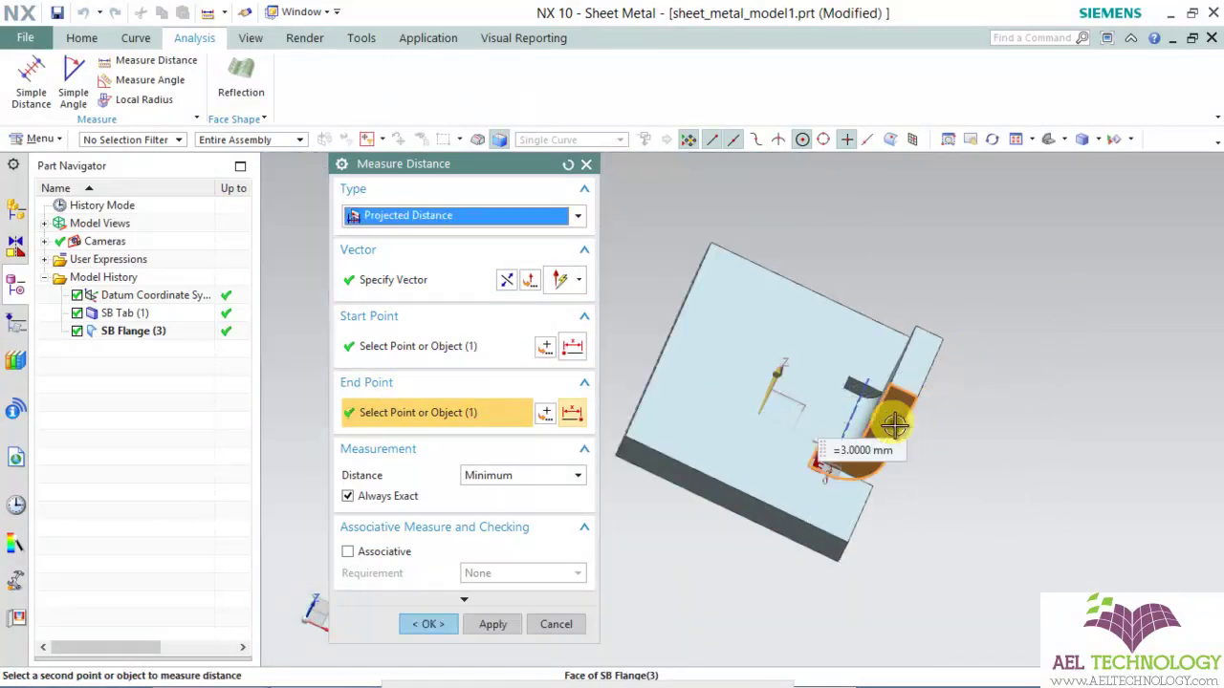
middle_drag(976, 514, 780, 587)
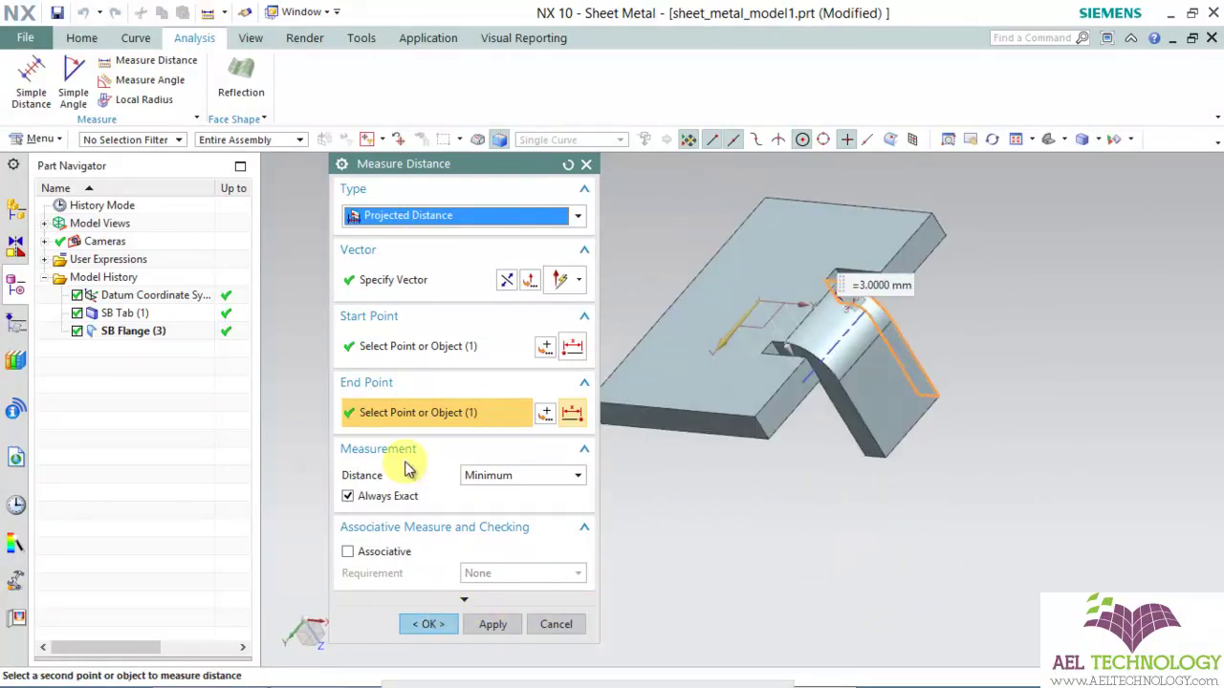
click(429, 625)
middle_drag(560, 210, 586, 226)
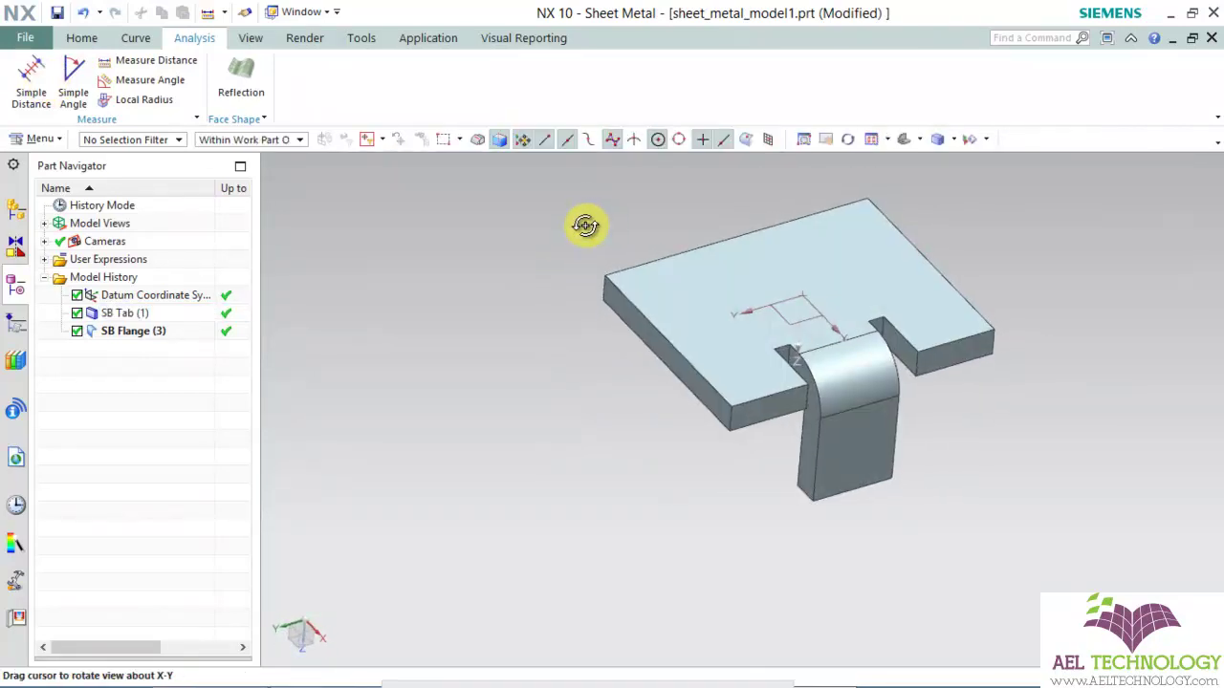
In Sheet Metal Preferences, apply Relief Depth 5 and then Relief Width 4
click(24, 37)
click(250, 84)
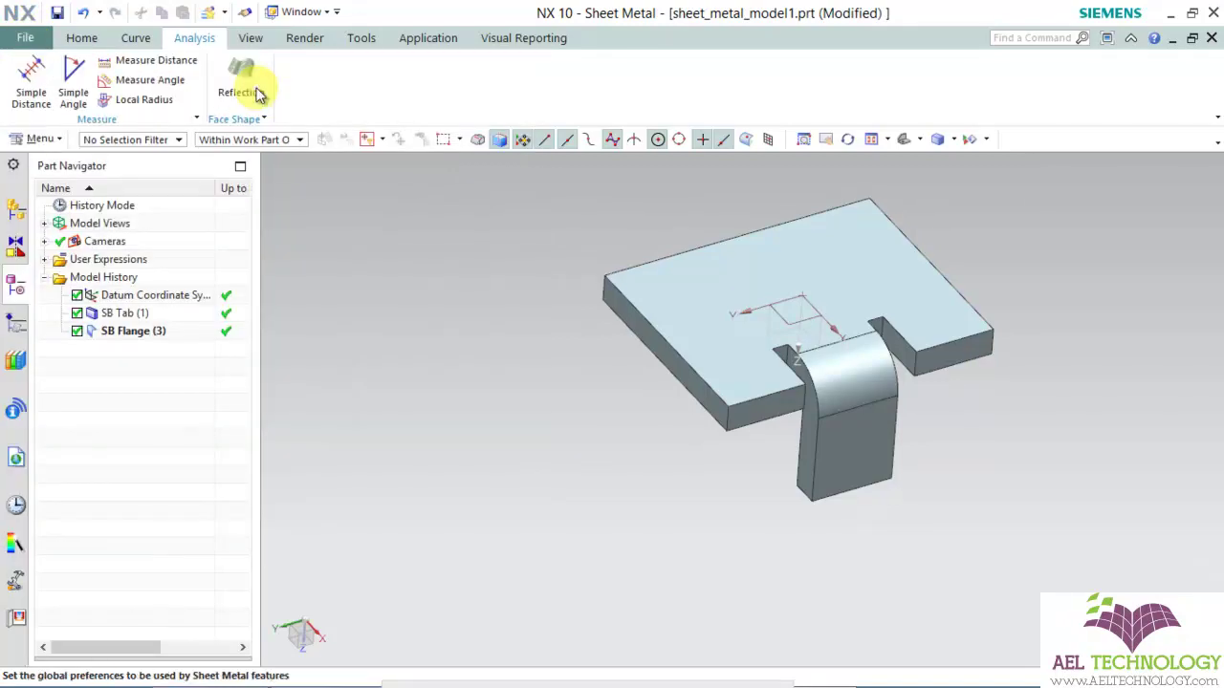
click(697, 364)
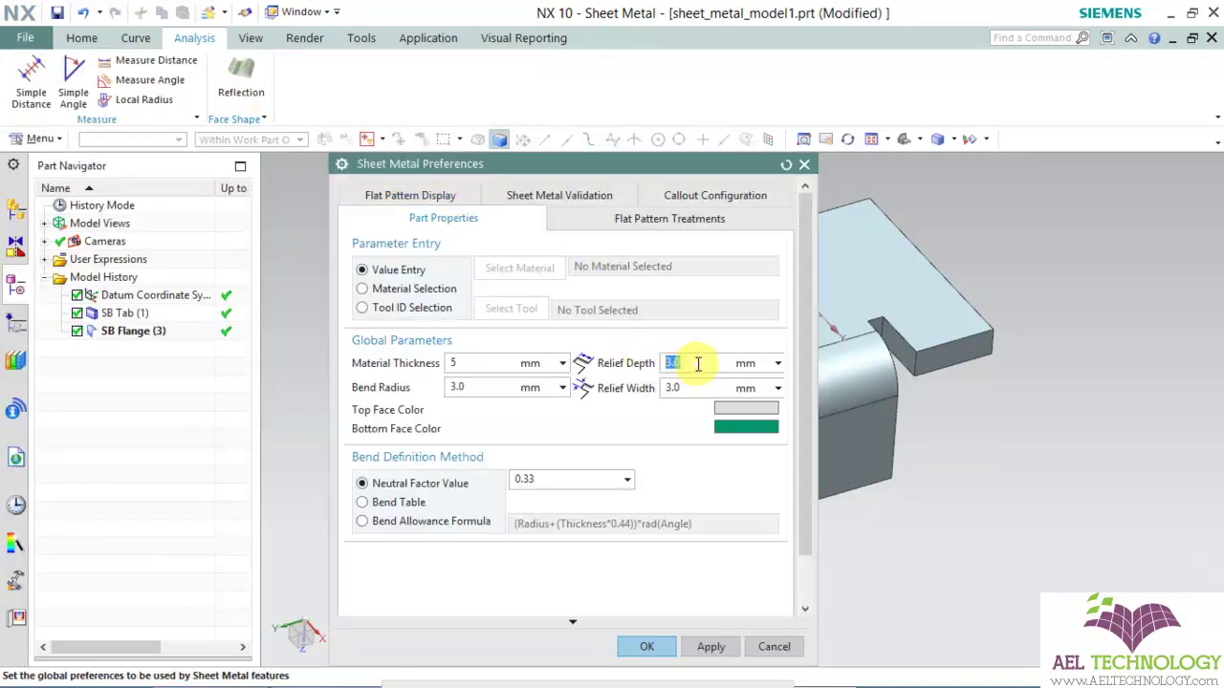
text(5)
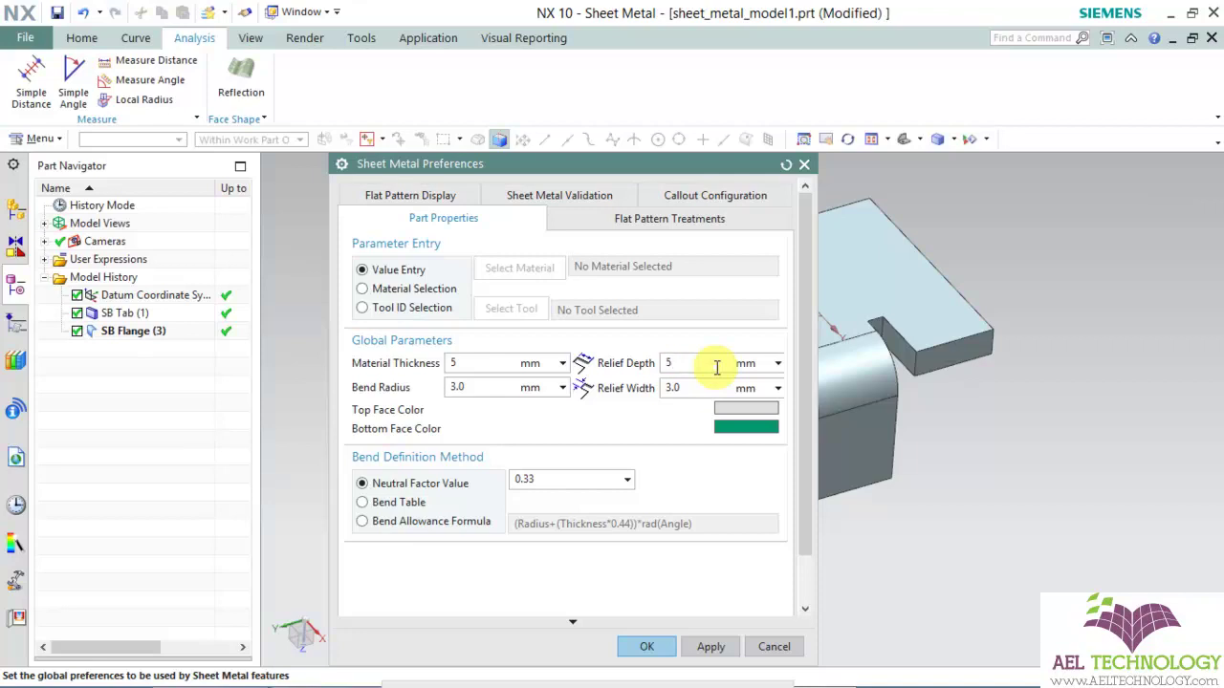
click(707, 647)
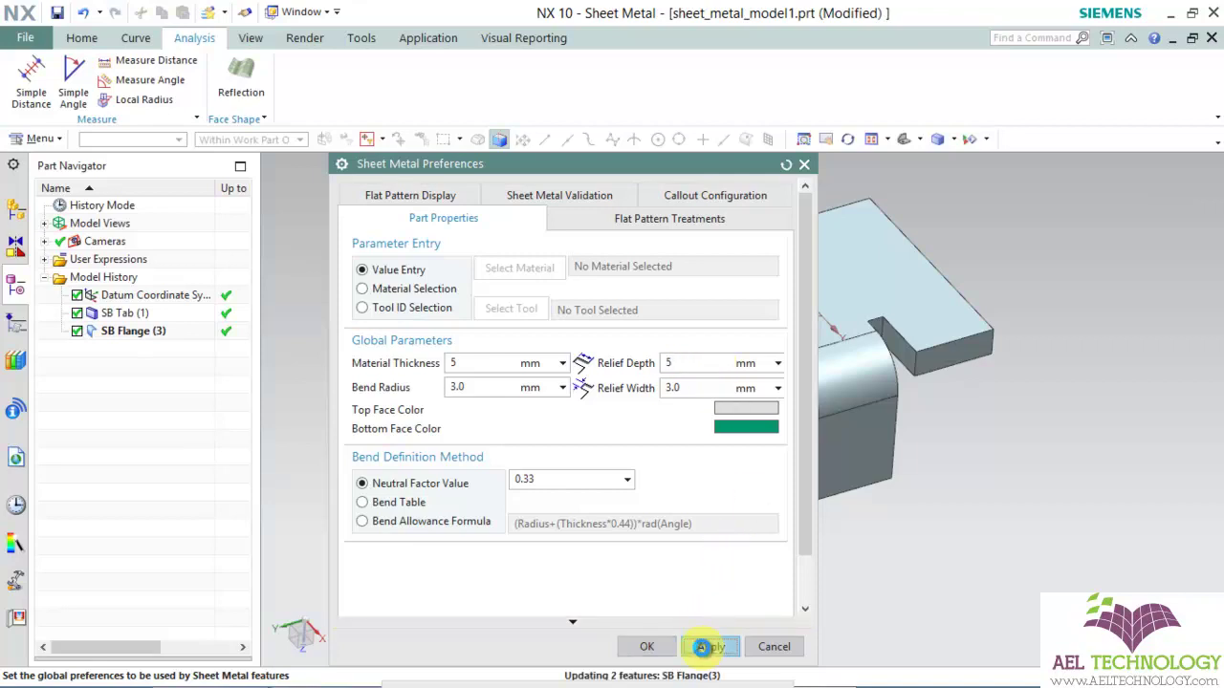
click(680, 388)
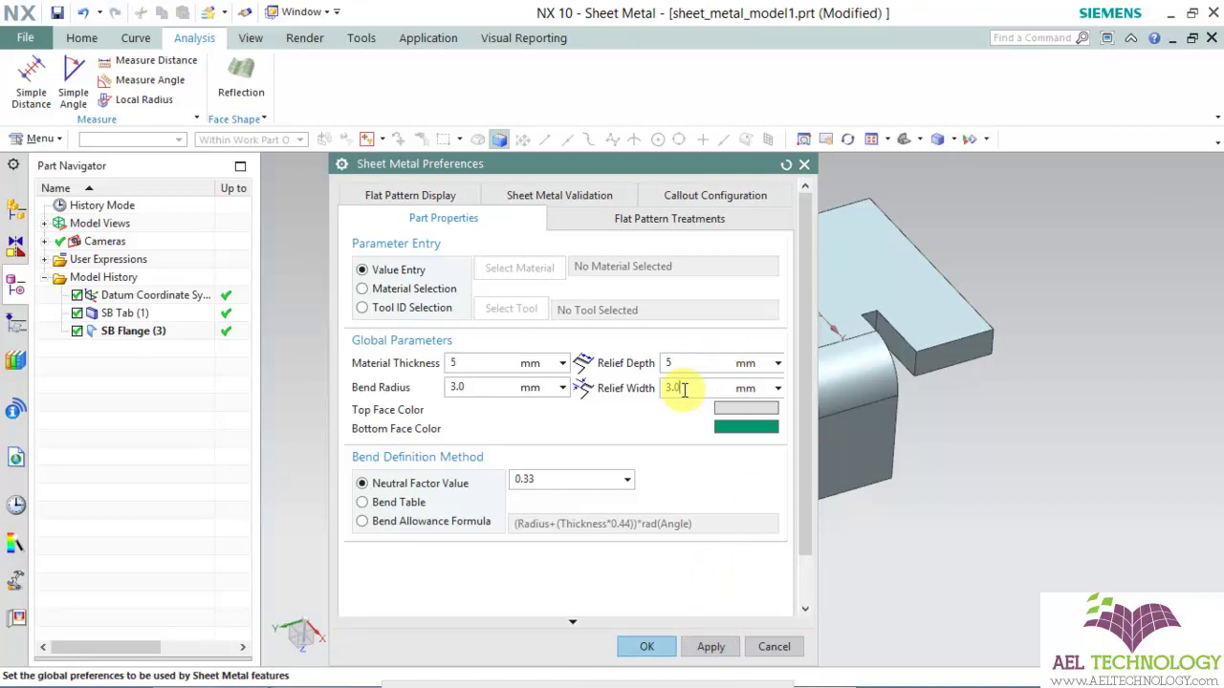
text(4)
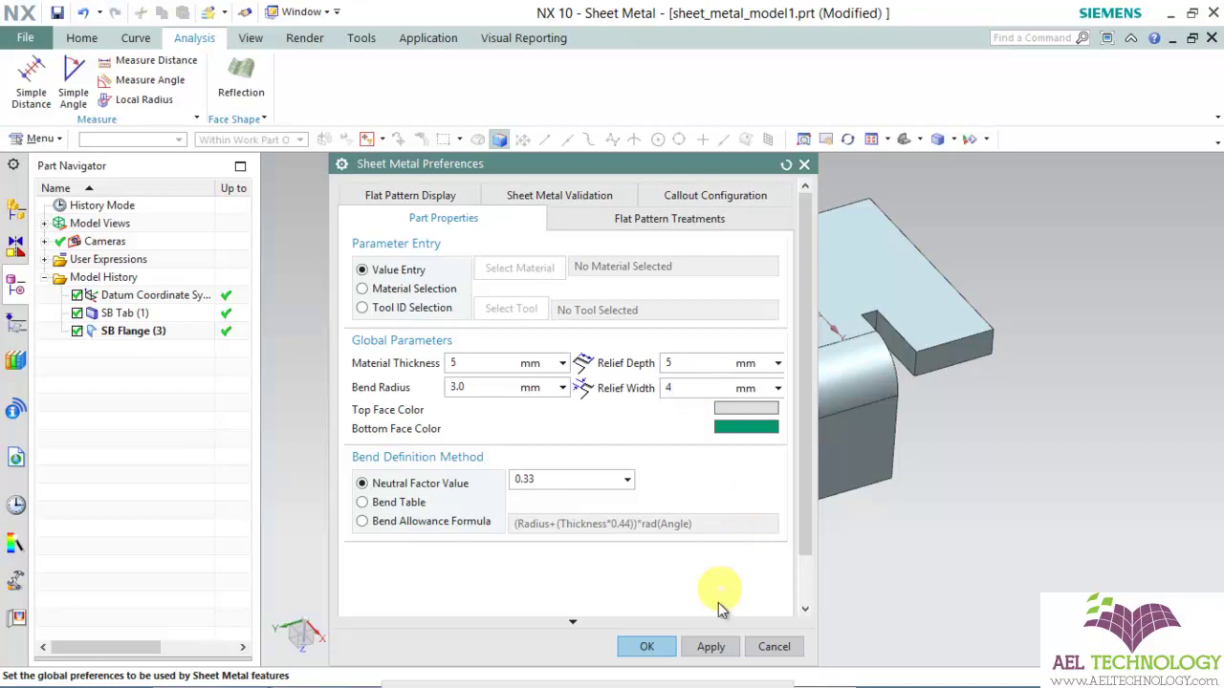
click(707, 648)
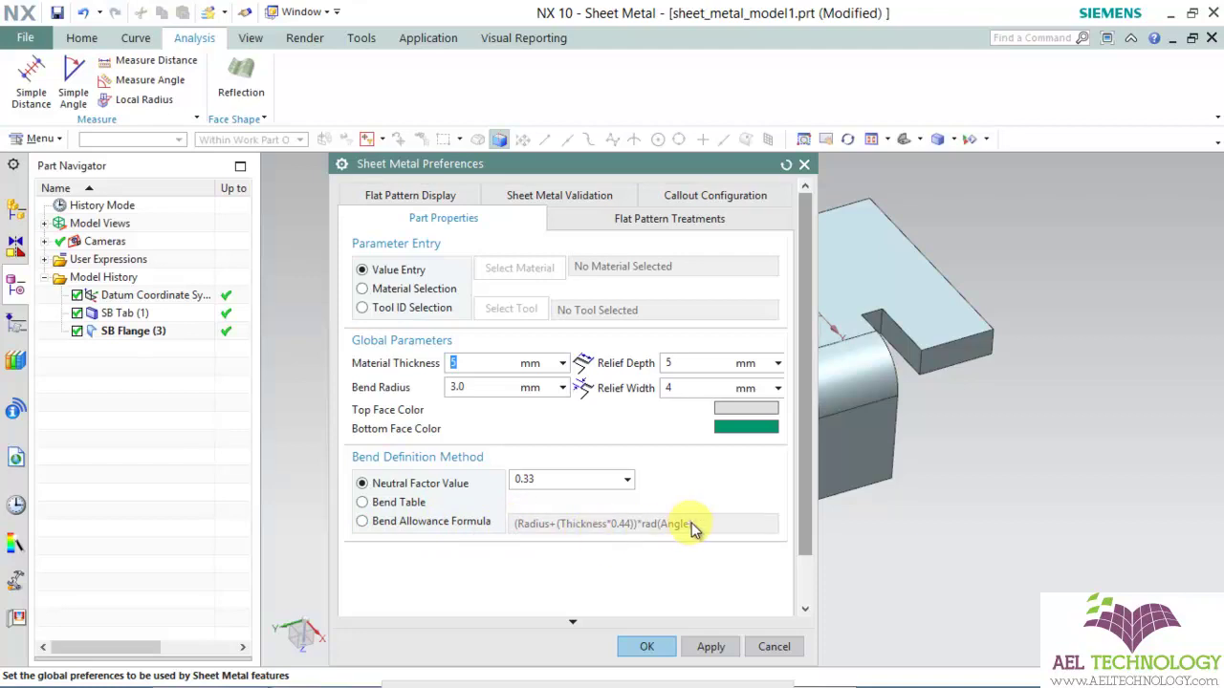
Choose Bend Allowance Formula and set Parameter Entry to Material Selection
click(402, 521)
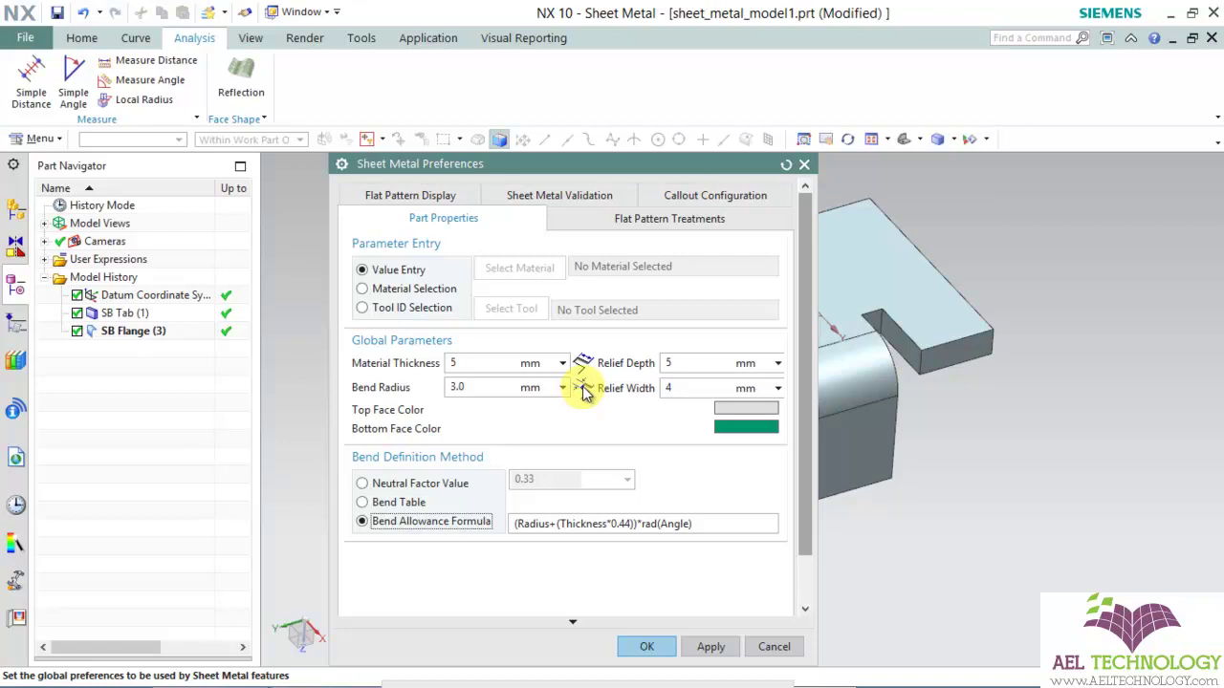
click(364, 289)
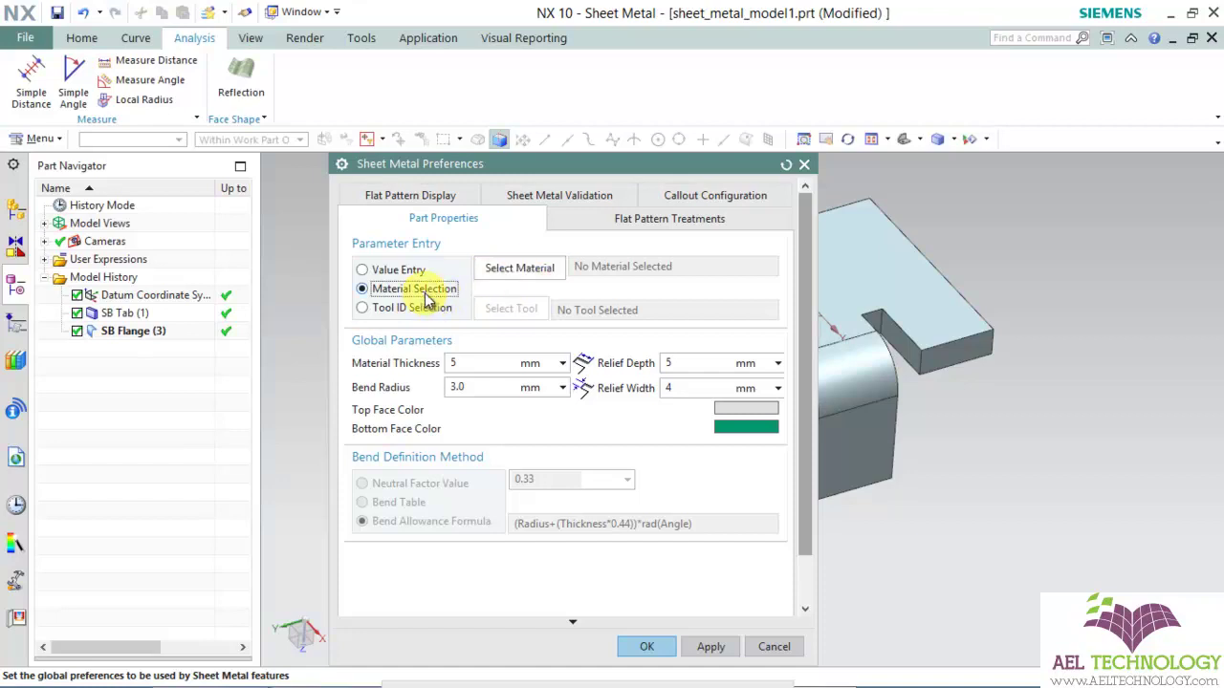
Pick AISI_Steel_4340 from Available Materials as the sheet metal material
click(515, 271)
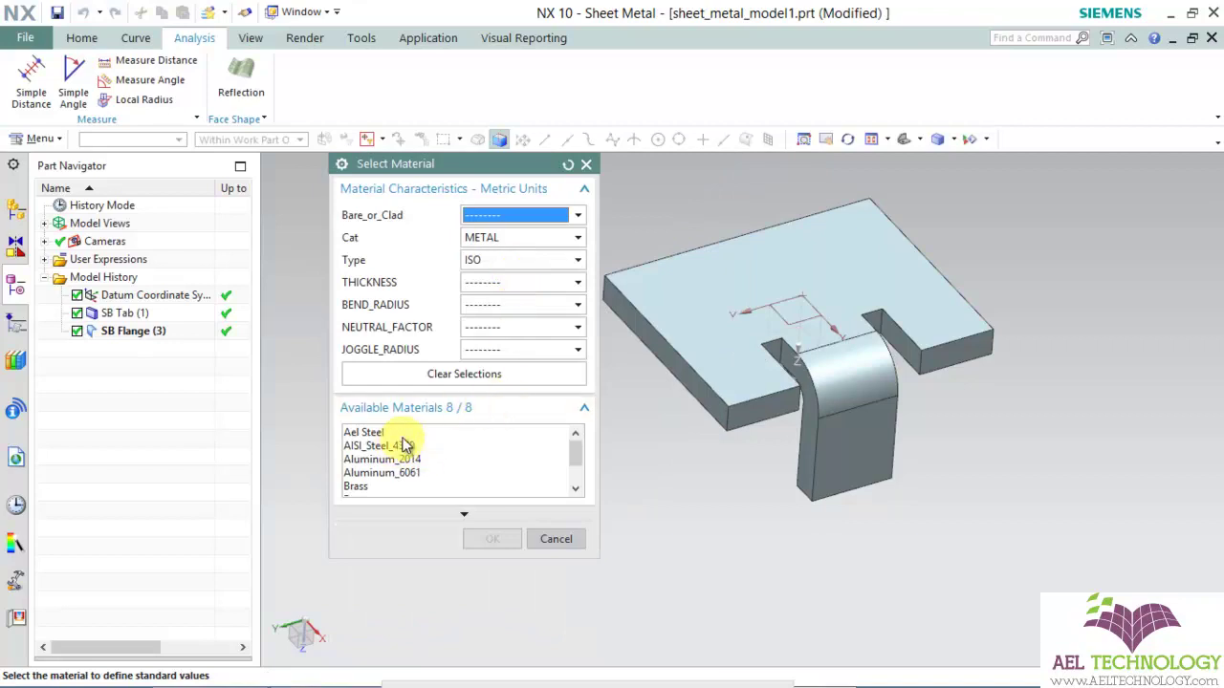
scroll(405, 440, down, 1)
scroll(394, 451, up, 1)
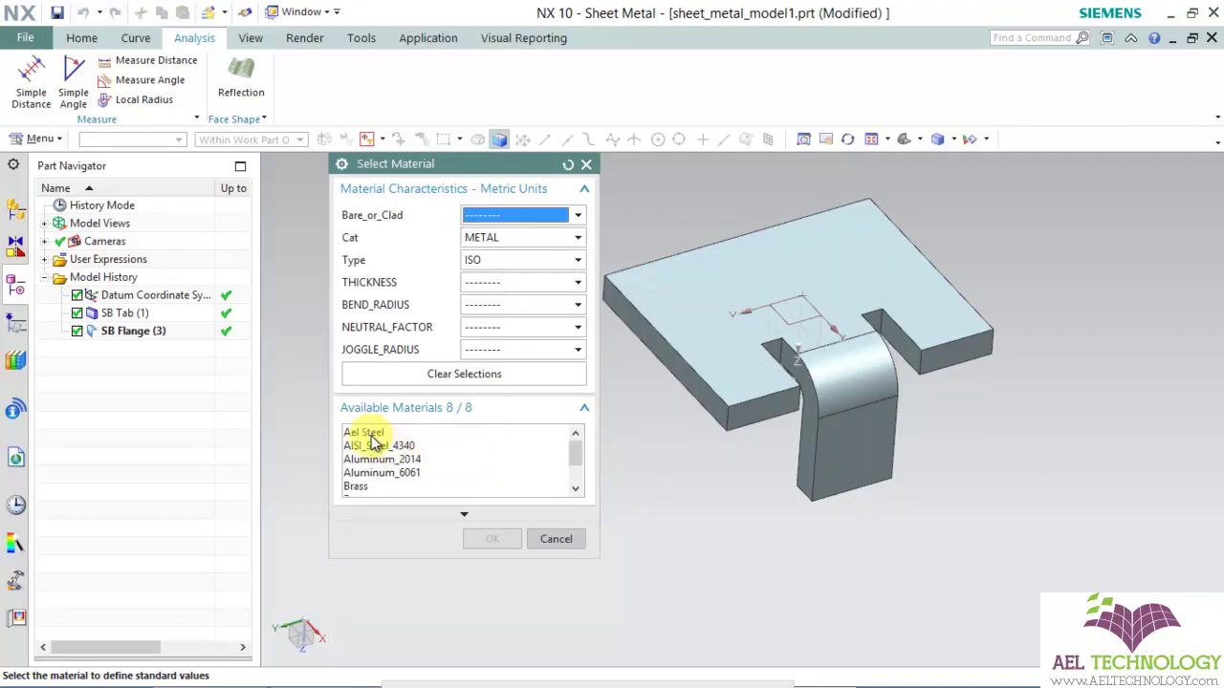
click(375, 446)
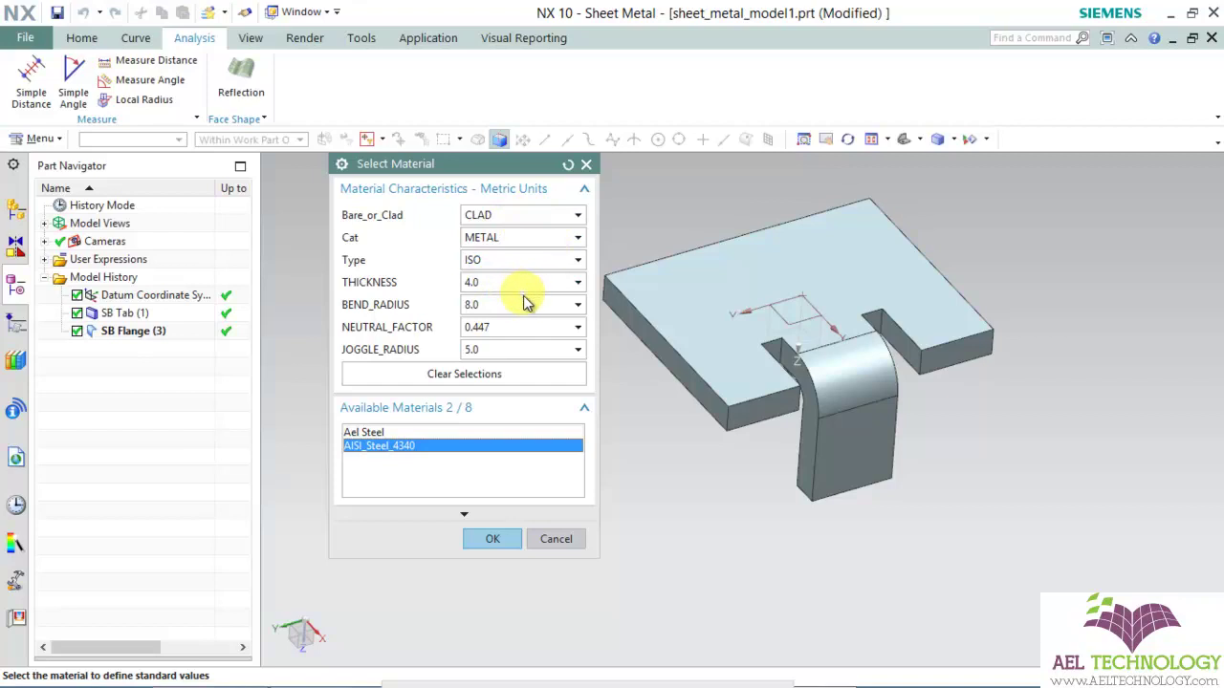
click(495, 541)
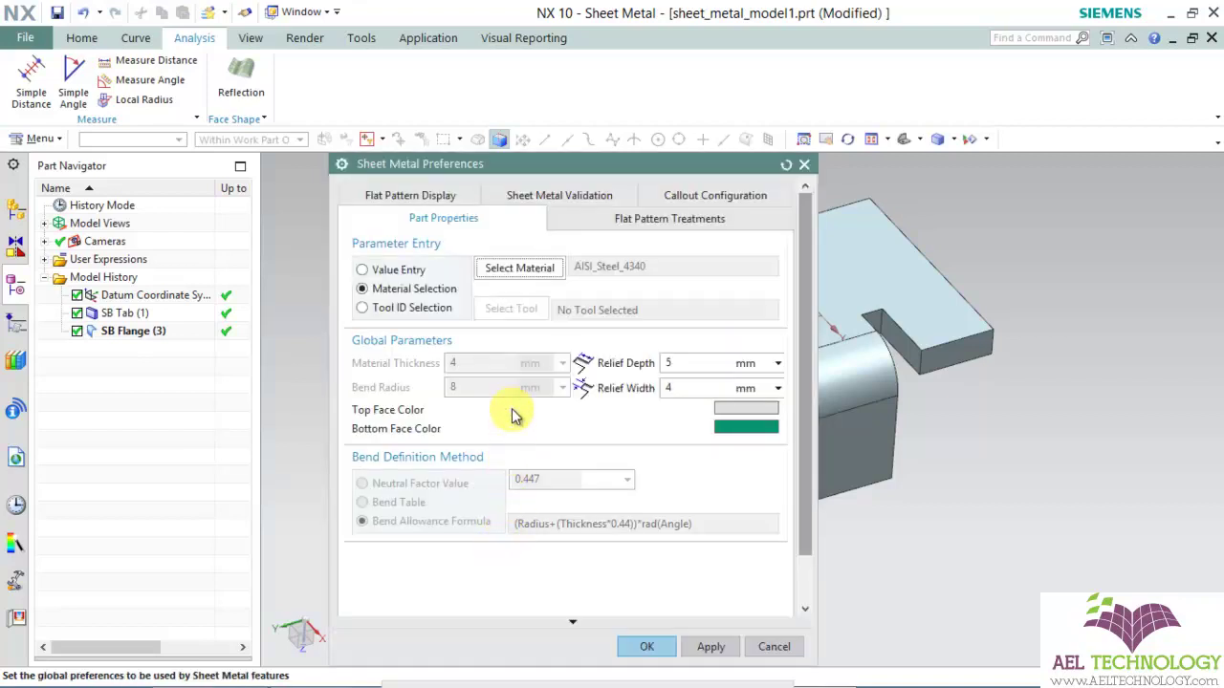